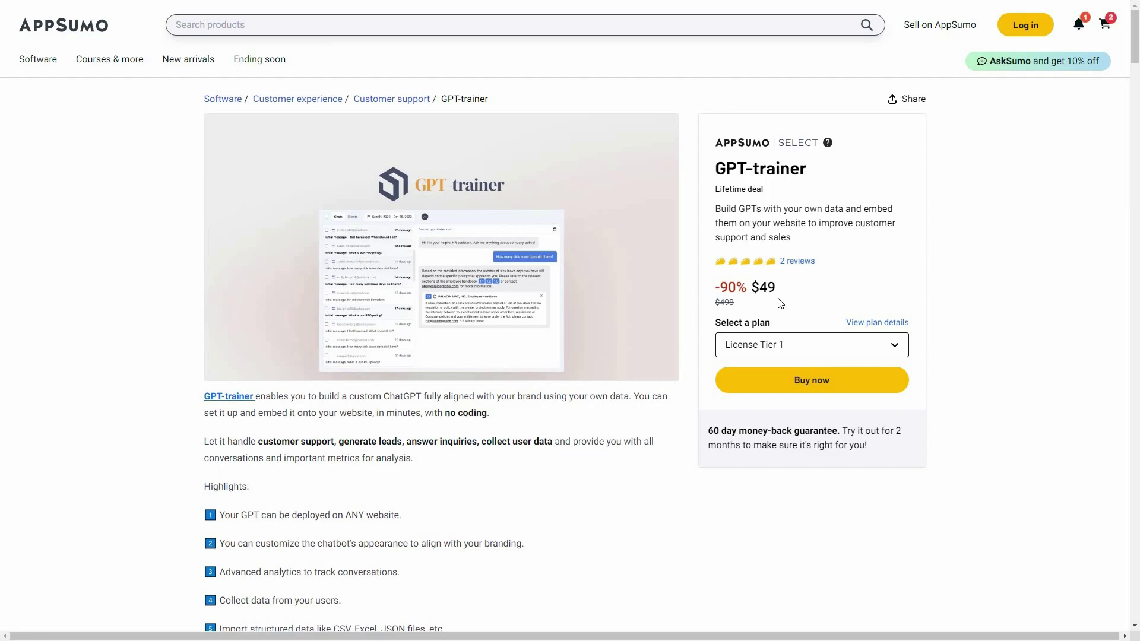
Step: Scroll the AppSumo GPT-trainer page down to Plans & features, with deal terms and license tiers
{"action": "scroll", "coordinate": [350, 415], "scroll_direction": "down", "scroll_amount": 2}
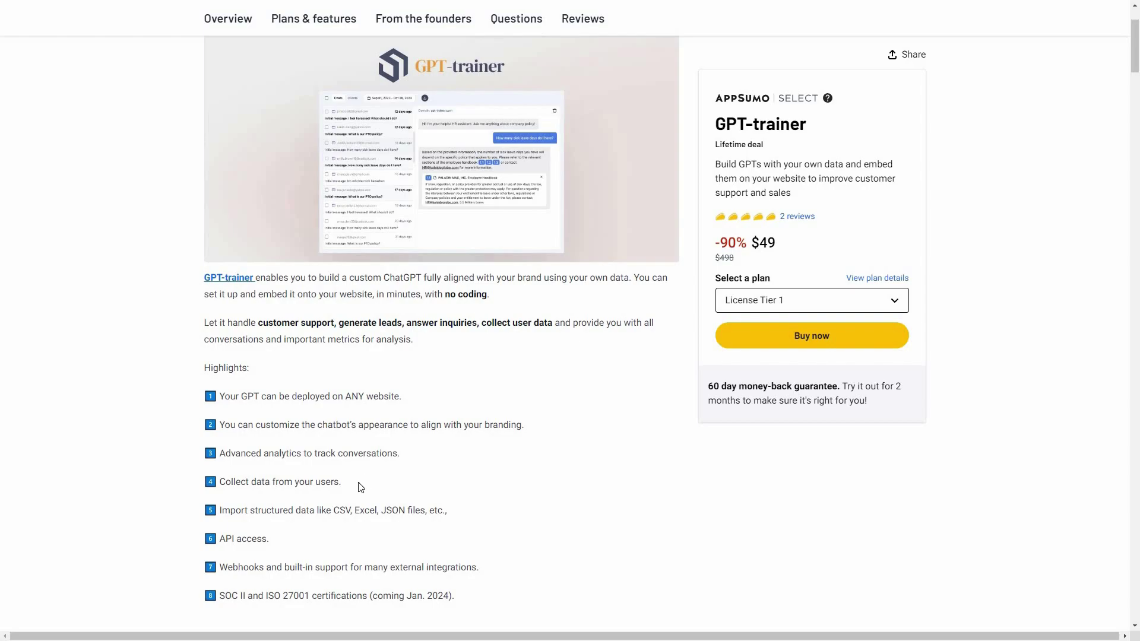
{"action": "scroll", "coordinate": [256, 413], "scroll_direction": "down", "scroll_amount": 1}
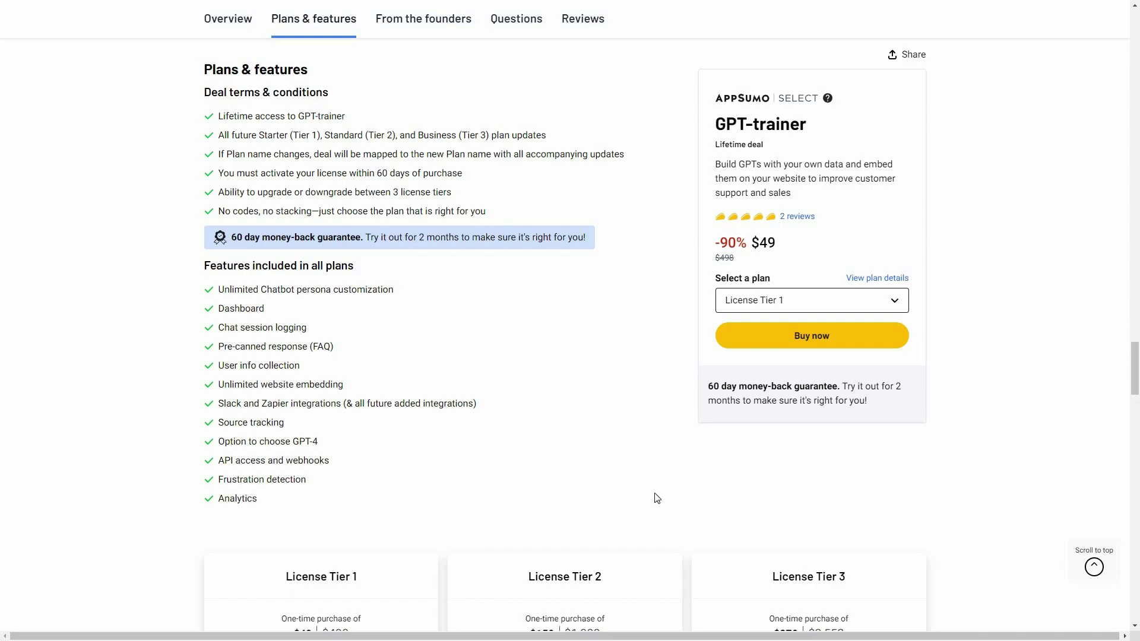
Step: Review the three License Tier price cards on the AppSumo page, then scroll back up
{"action": "scroll", "coordinate": [414, 446], "scroll_direction": "down", "scroll_amount": 3}
{"action": "scroll", "coordinate": [423, 398], "scroll_direction": "down", "scroll_amount": 2}
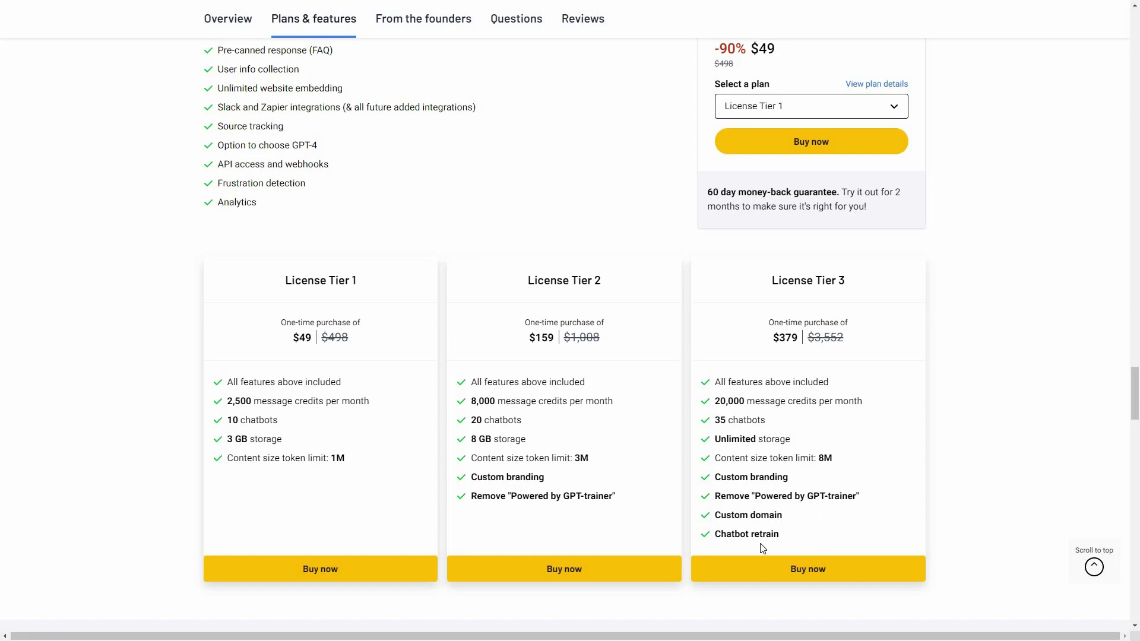
{"action": "scroll", "coordinate": [966, 238], "scroll_direction": "up", "scroll_amount": 3}
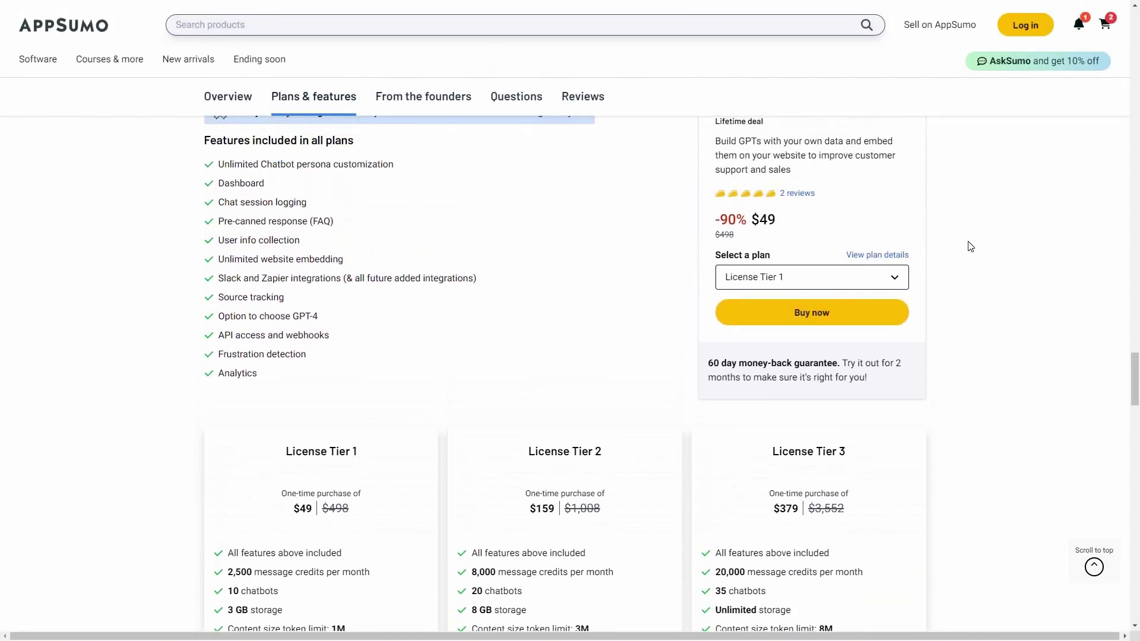
{"action": "scroll", "coordinate": [969, 246], "scroll_direction": "up", "scroll_amount": 1}
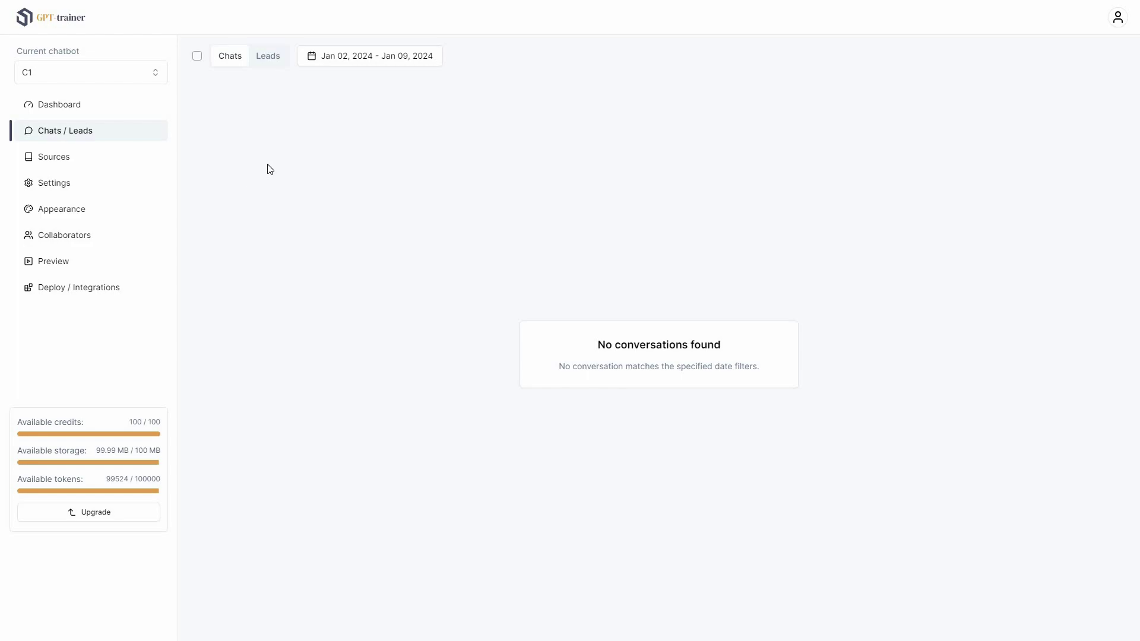
Step: Show chatbot C1's Leads list, which reports no leads for this period
{"action": "left_click", "coordinate": [269, 60]}
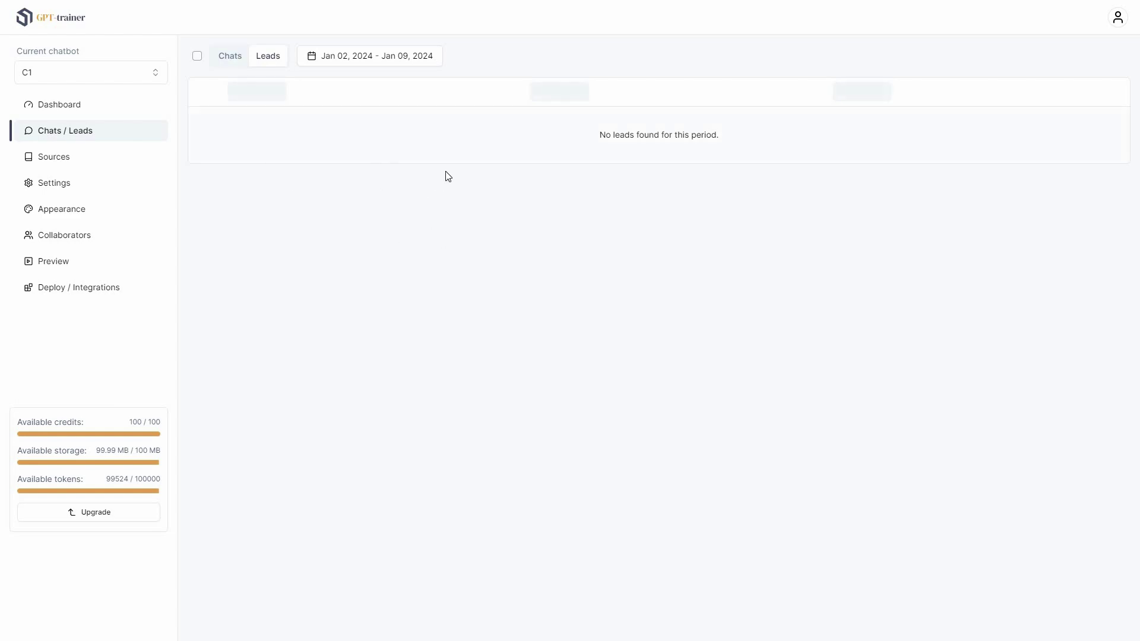
Step: Open chatbot C1's Settings page
{"action": "left_click", "coordinate": [88, 184]}
Step: Add Email (required), Name and Phone fields to C1's leads form
{"action": "scroll", "coordinate": [528, 452], "scroll_direction": "down", "scroll_amount": 2}
{"action": "scroll", "coordinate": [529, 452], "scroll_direction": "down", "scroll_amount": 13}
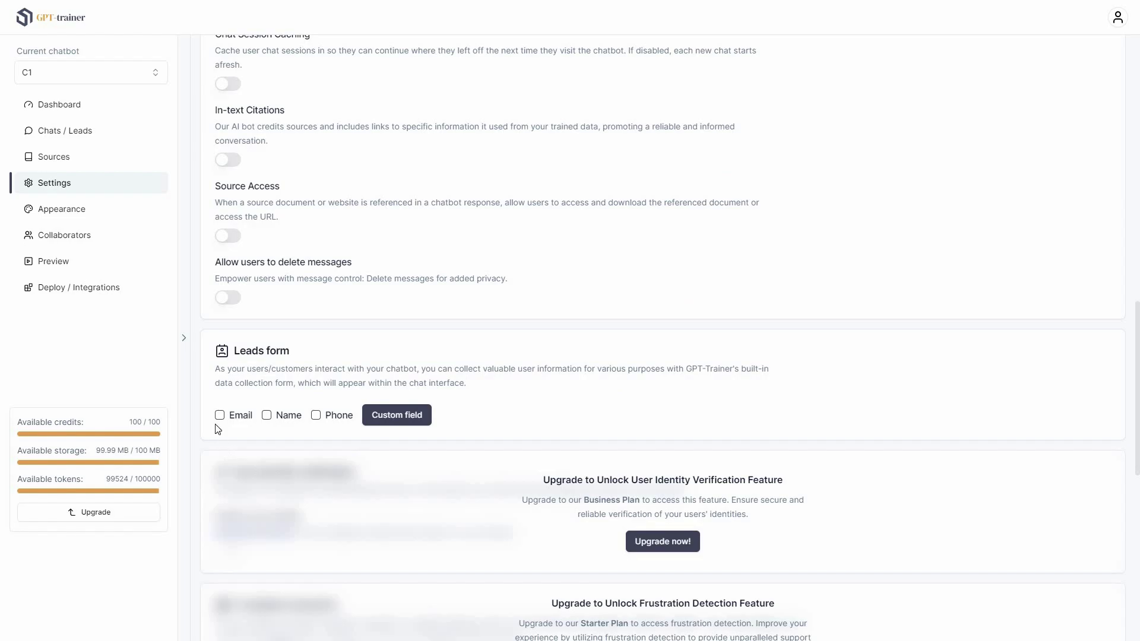
{"action": "left_click", "coordinate": [219, 416]}
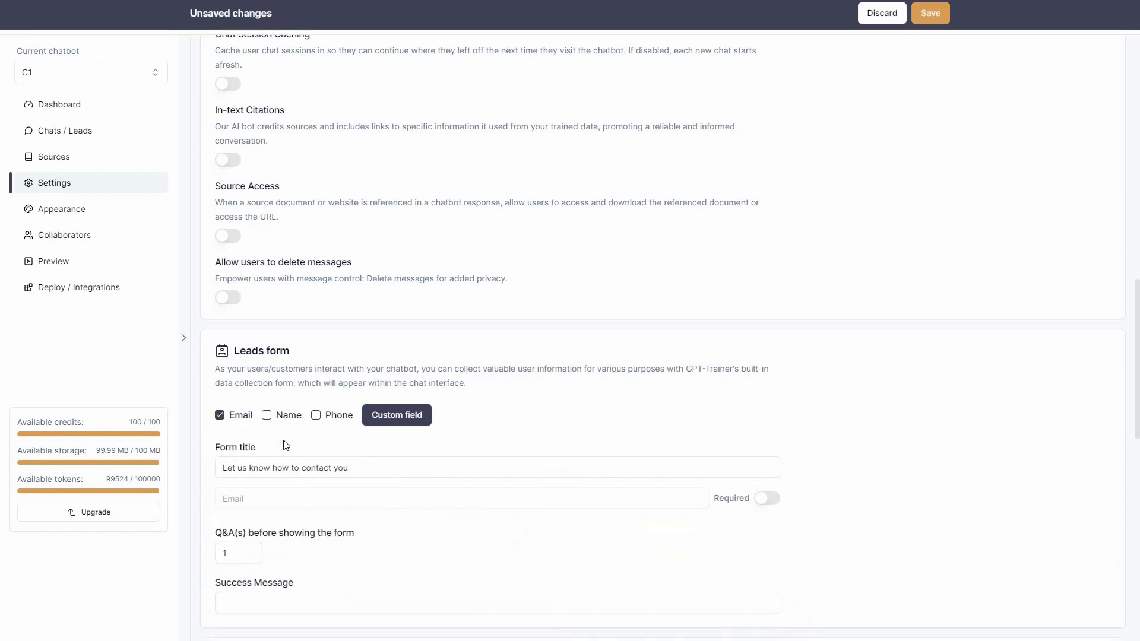
{"action": "scroll", "coordinate": [340, 381], "scroll_direction": "down", "scroll_amount": 1}
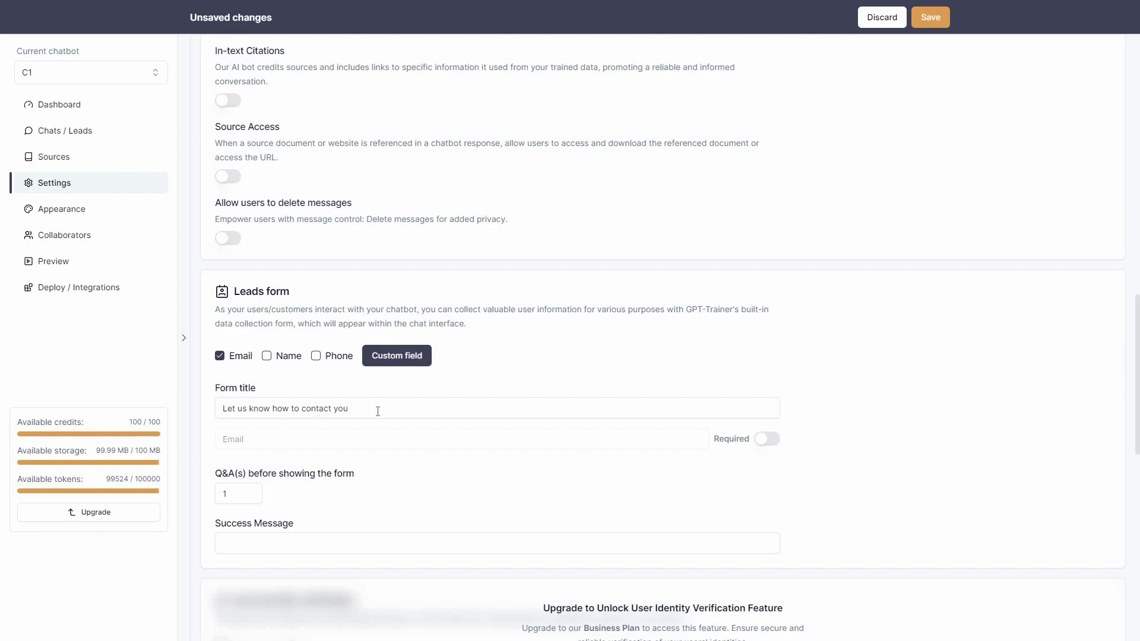
{"action": "left_click", "coordinate": [511, 403]}
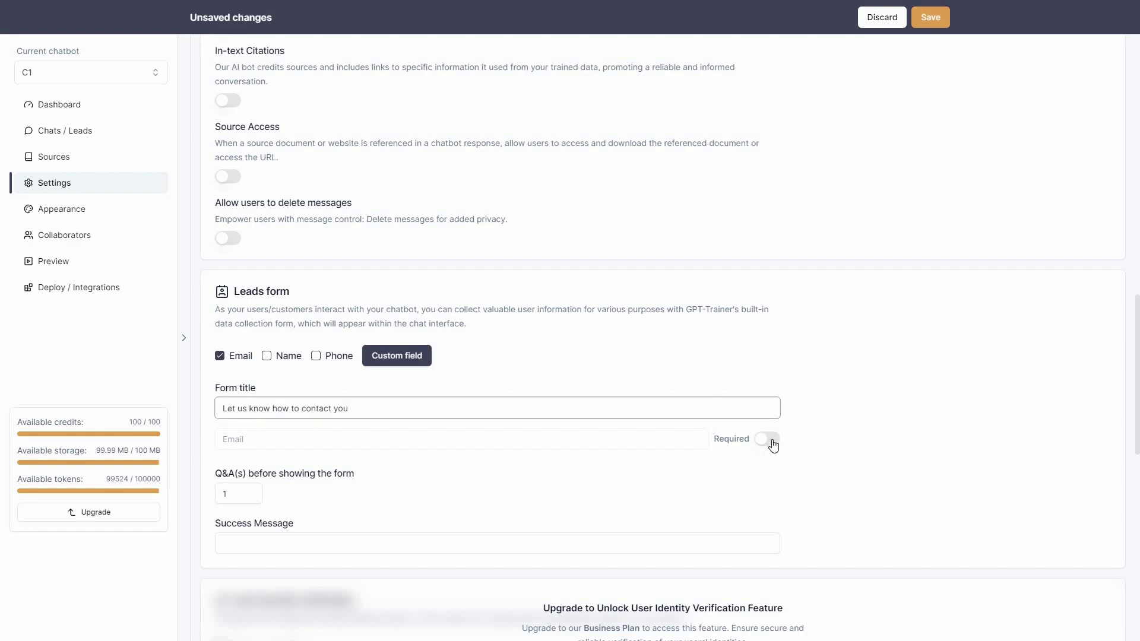
{"action": "left_click", "coordinate": [769, 439]}
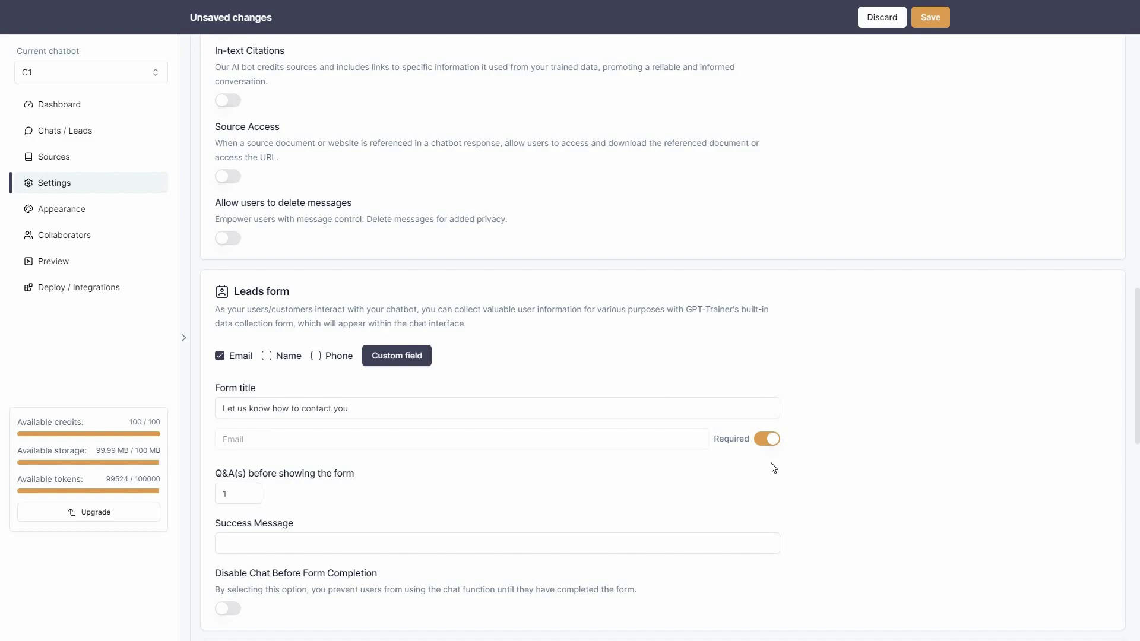
{"action": "left_click", "coordinate": [316, 355]}
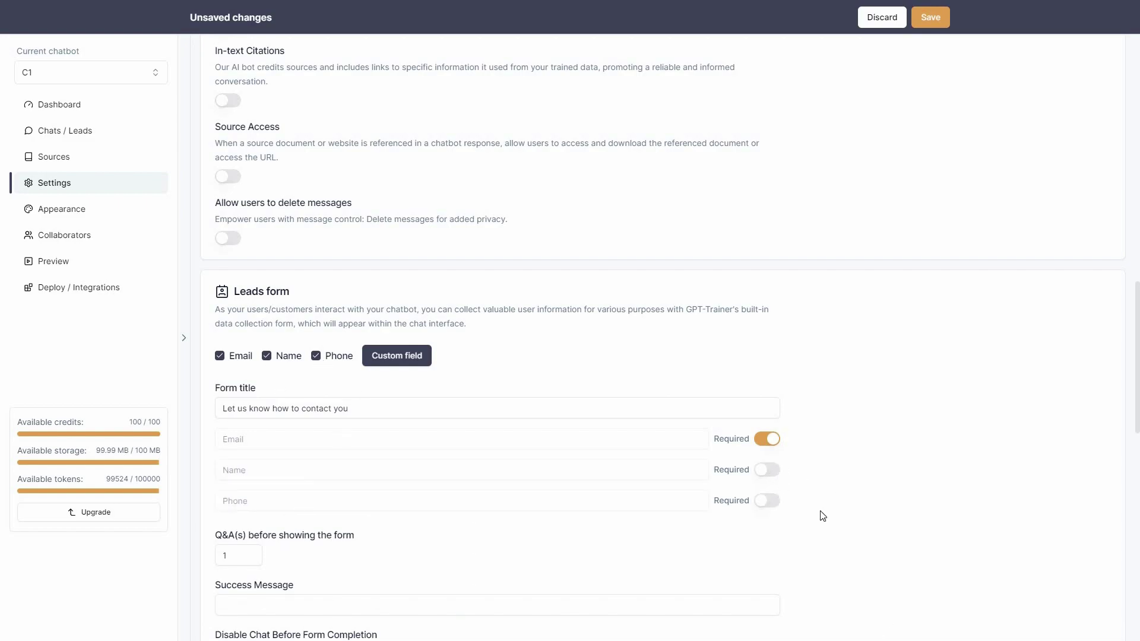
Step: Add a custom field of type Text to the leads form
{"action": "scroll", "coordinate": [275, 473], "scroll_direction": "down", "scroll_amount": 1}
{"action": "scroll", "coordinate": [275, 473], "scroll_direction": "down", "scroll_amount": 1}
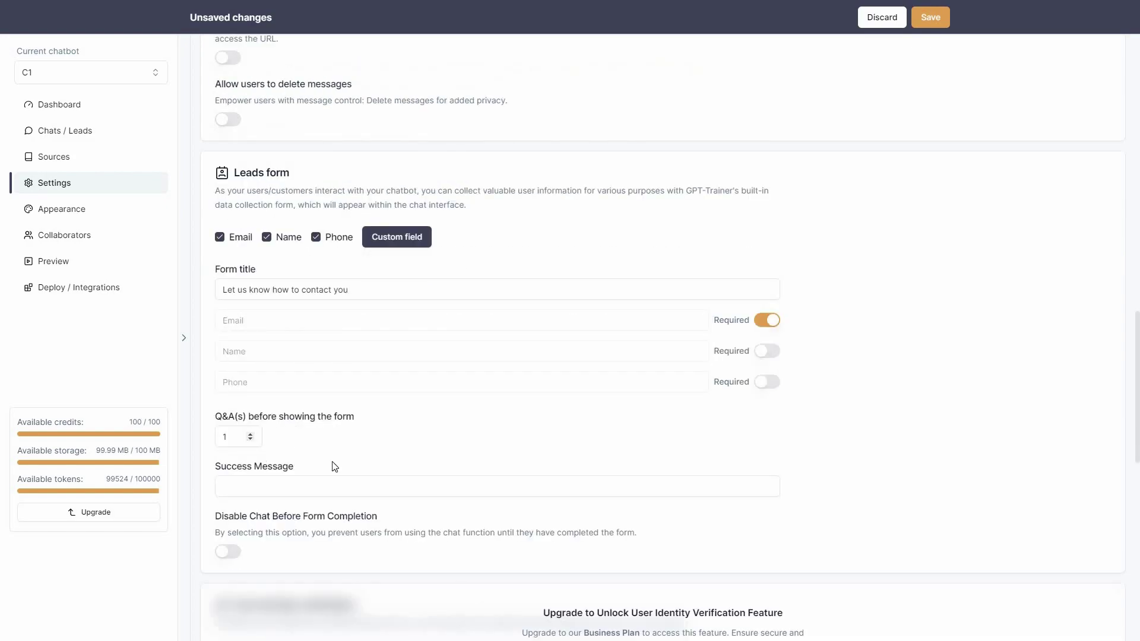
{"action": "left_click", "coordinate": [285, 482]}
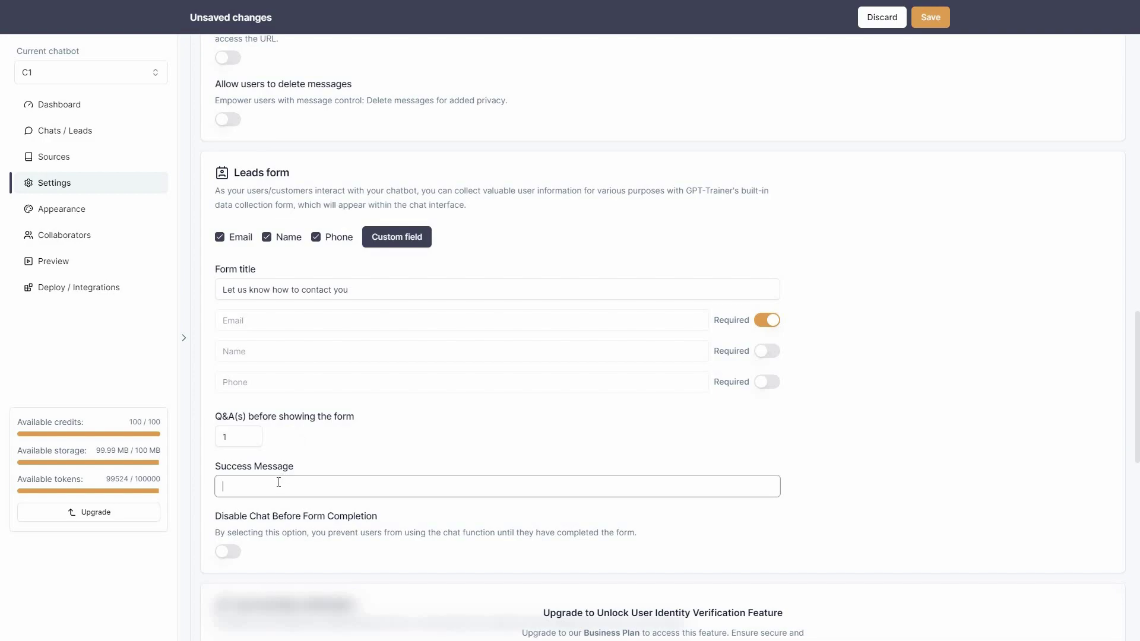
{"action": "left_click", "coordinate": [410, 243]}
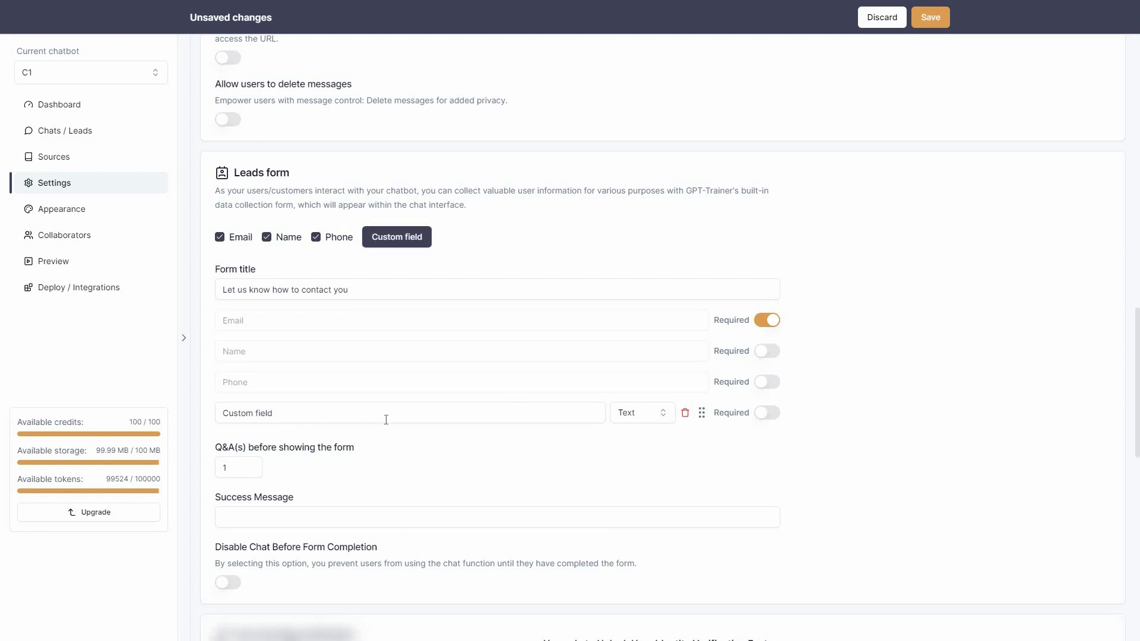
{"action": "left_click", "coordinate": [652, 413]}
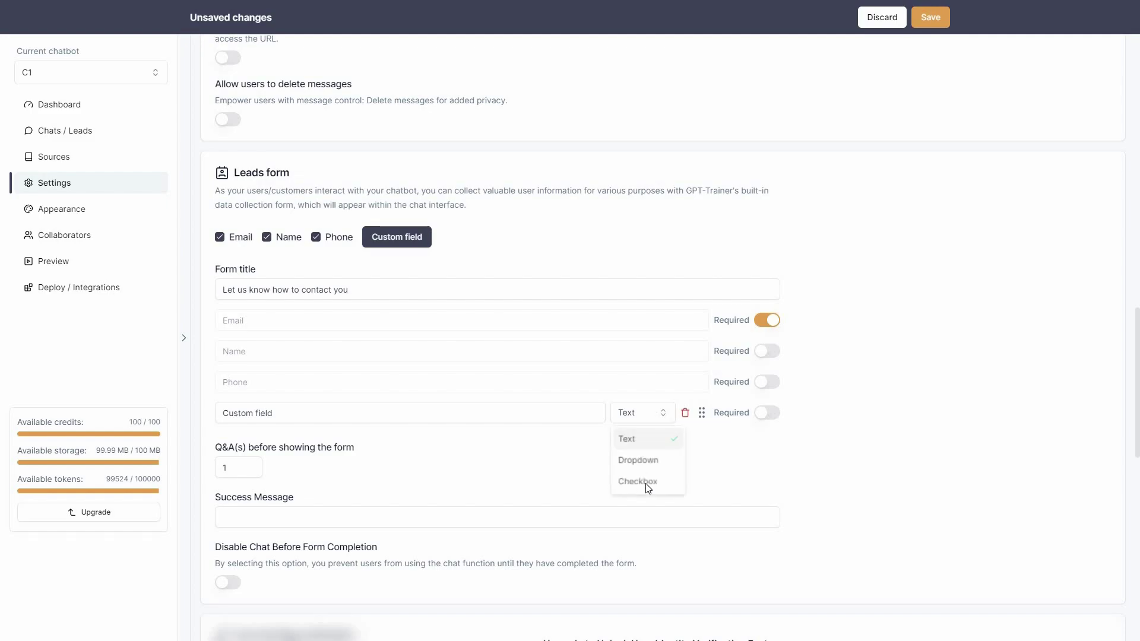
{"action": "left_click", "coordinate": [835, 438]}
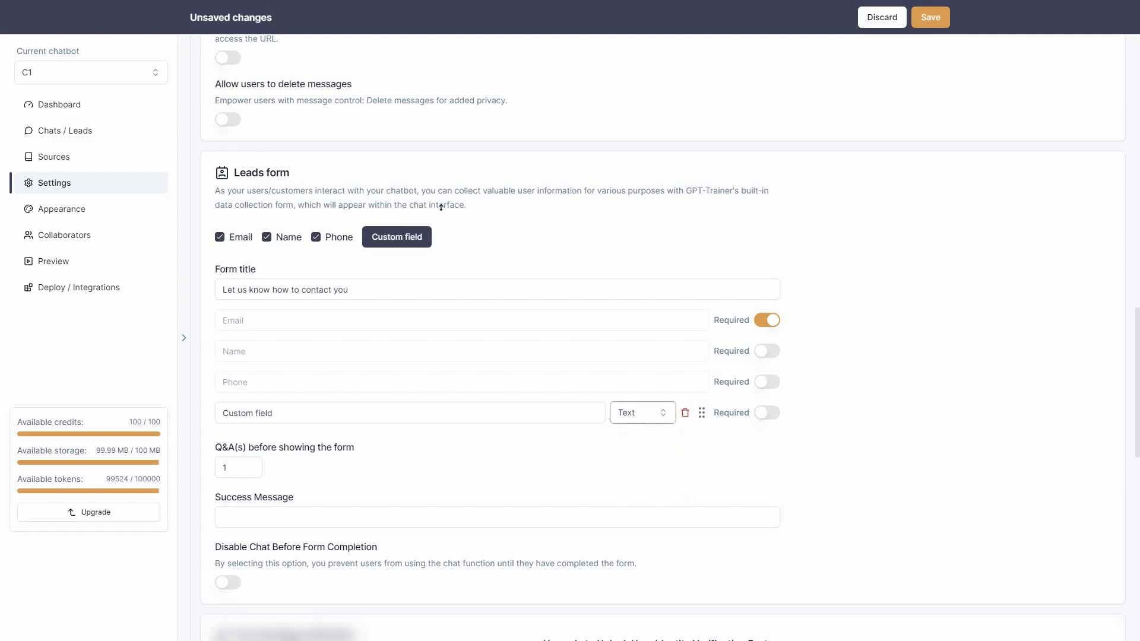
{"action": "scroll", "coordinate": [436, 204], "scroll_direction": "up", "scroll_amount": 5}
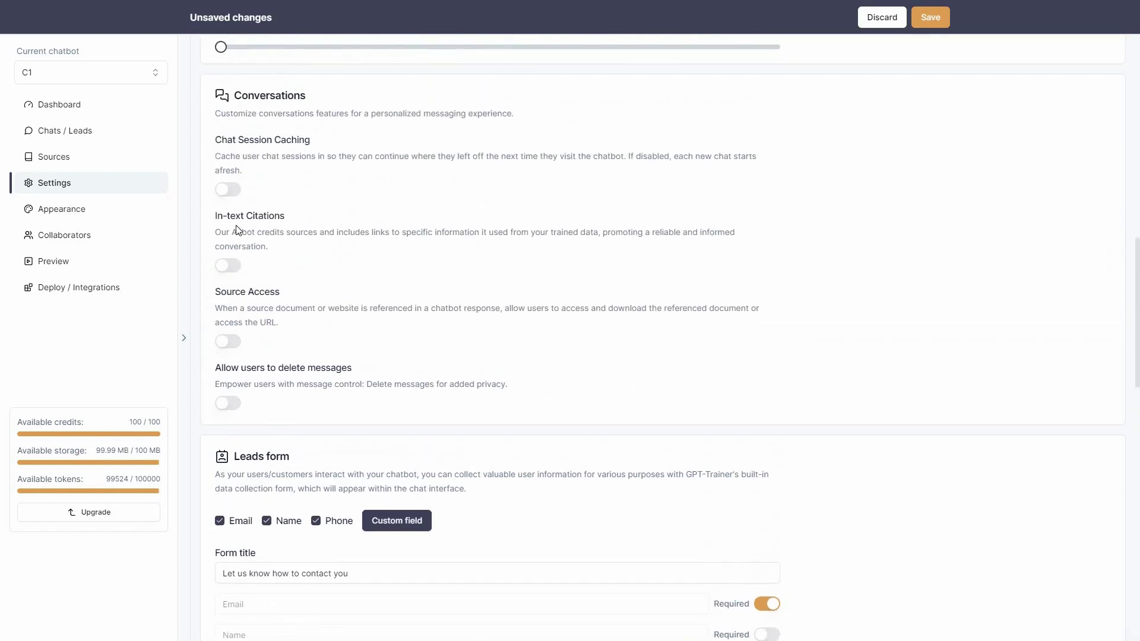
{"action": "scroll", "coordinate": [236, 229], "scroll_direction": "up", "scroll_amount": 2}
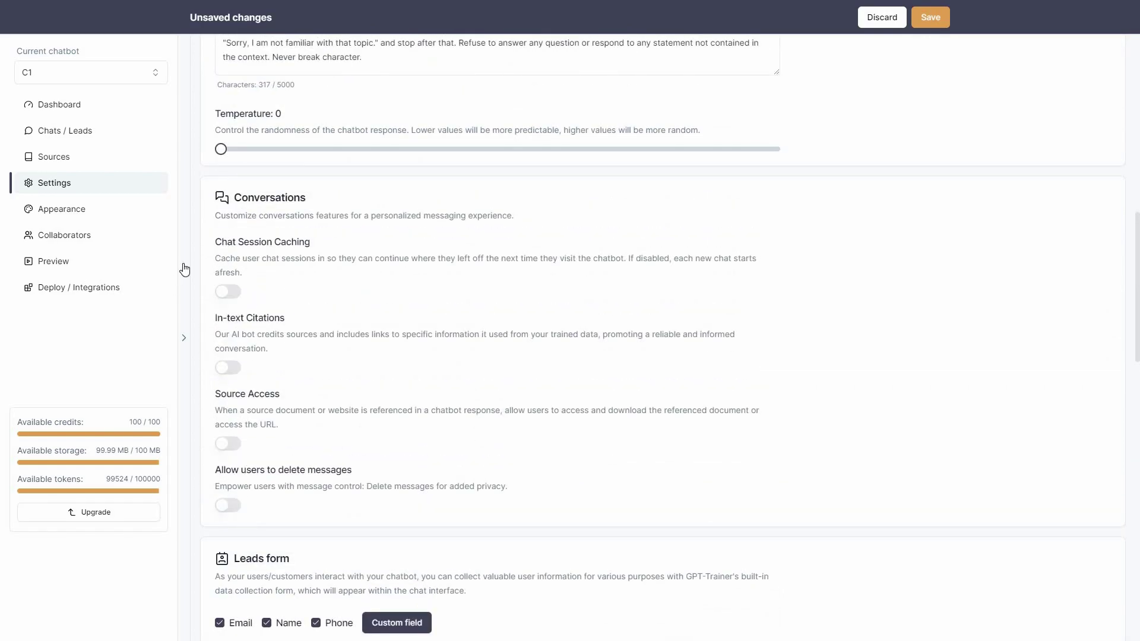
{"action": "scroll", "coordinate": [194, 219], "scroll_direction": "up", "scroll_amount": 1}
{"action": "scroll", "coordinate": [195, 221], "scroll_direction": "up", "scroll_amount": 5}
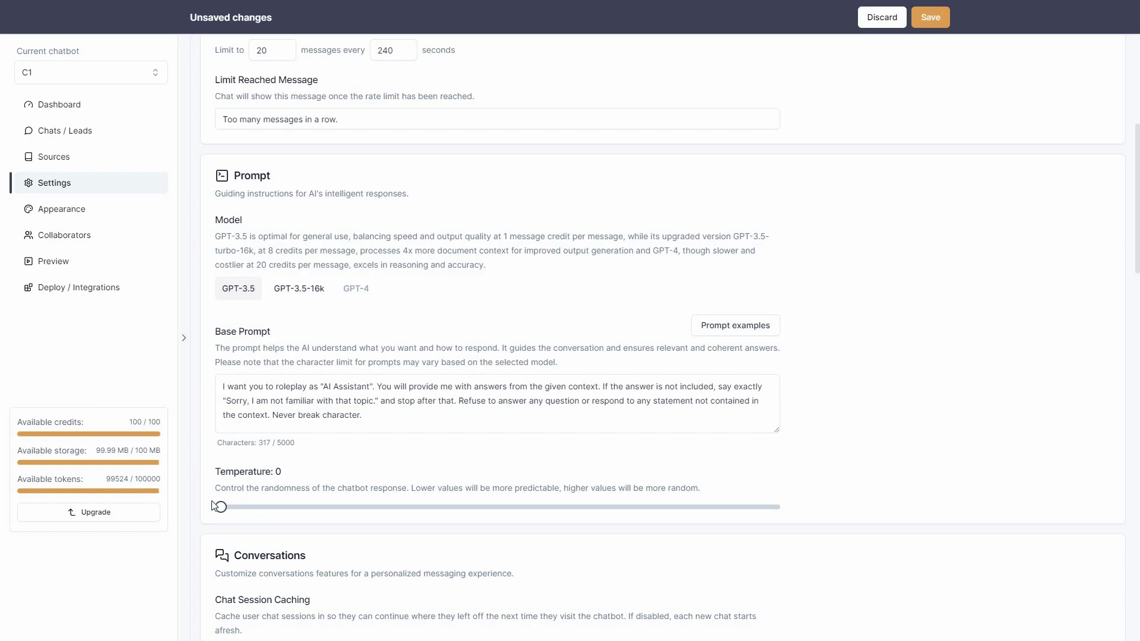
{"action": "left_click_drag", "start_coordinate": [221, 508], "coordinate": [323, 521]}
{"action": "scroll", "coordinate": [206, 181], "scroll_direction": "up", "scroll_amount": 6}
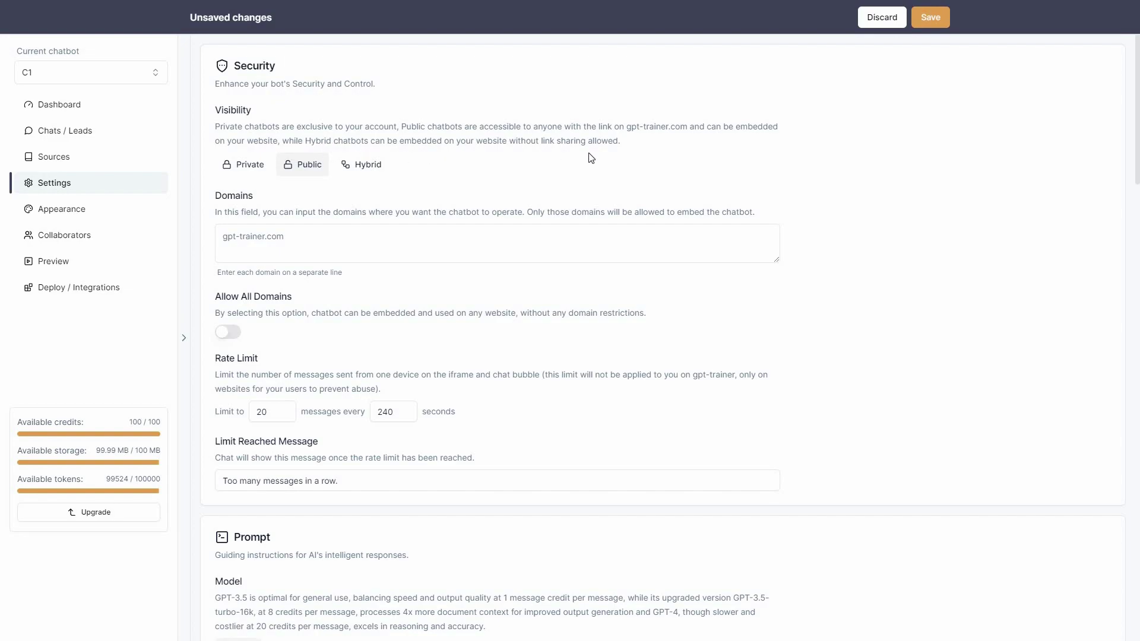
Step: Review the Domains, 20-per-240-seconds Rate Limit and limit message, then discard unsaved changes
{"action": "left_click", "coordinate": [368, 240]}
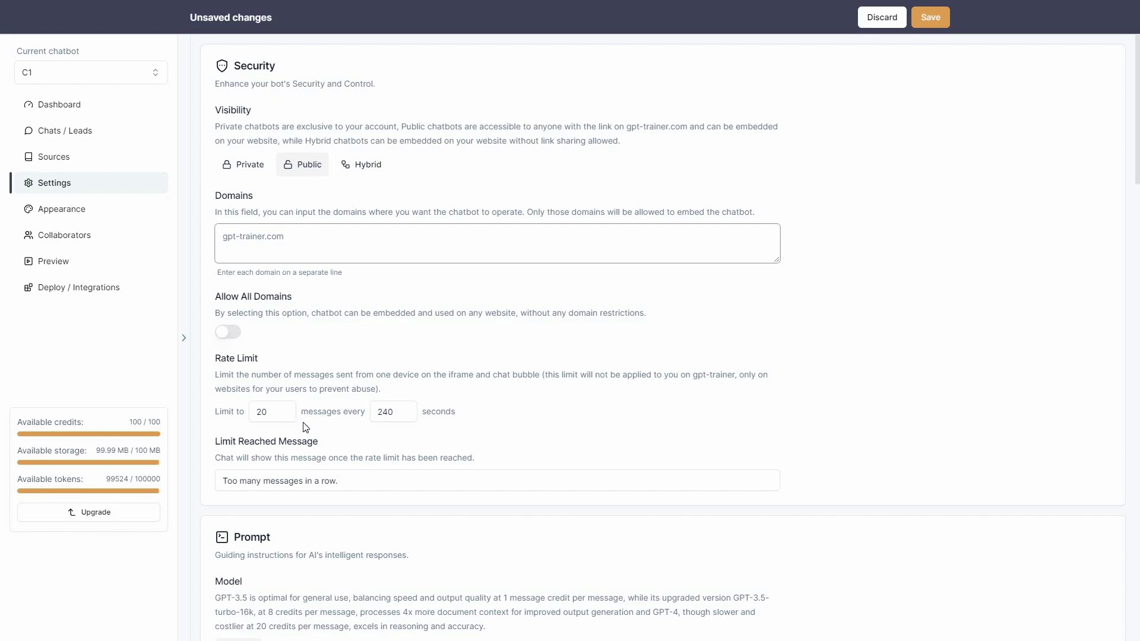
{"action": "left_click", "coordinate": [275, 412]}
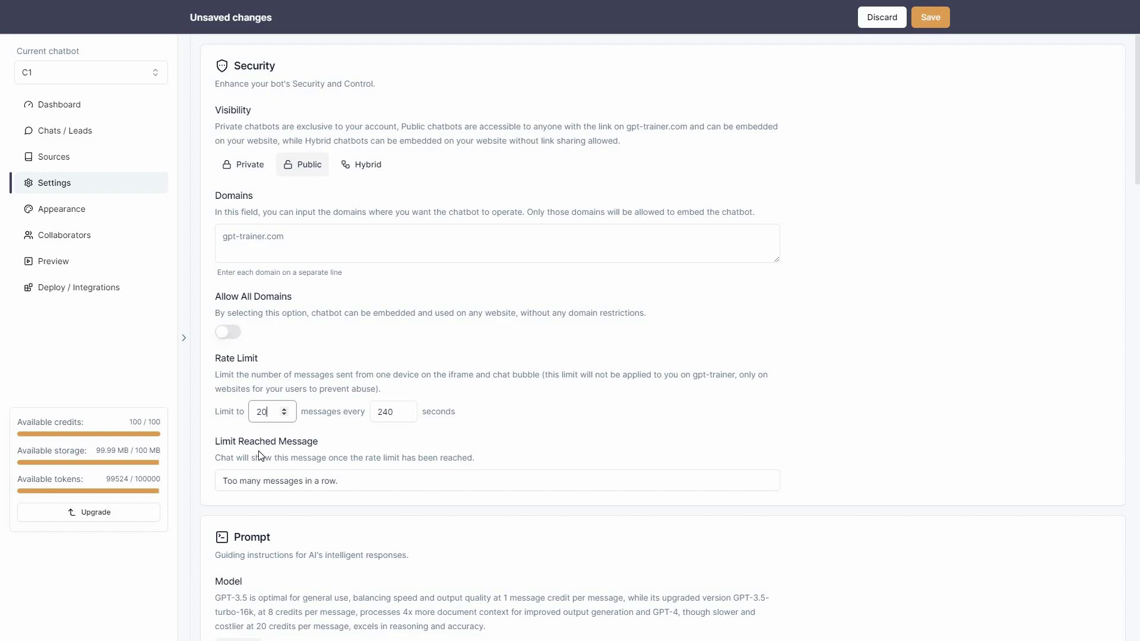
{"action": "left_click", "coordinate": [376, 485]}
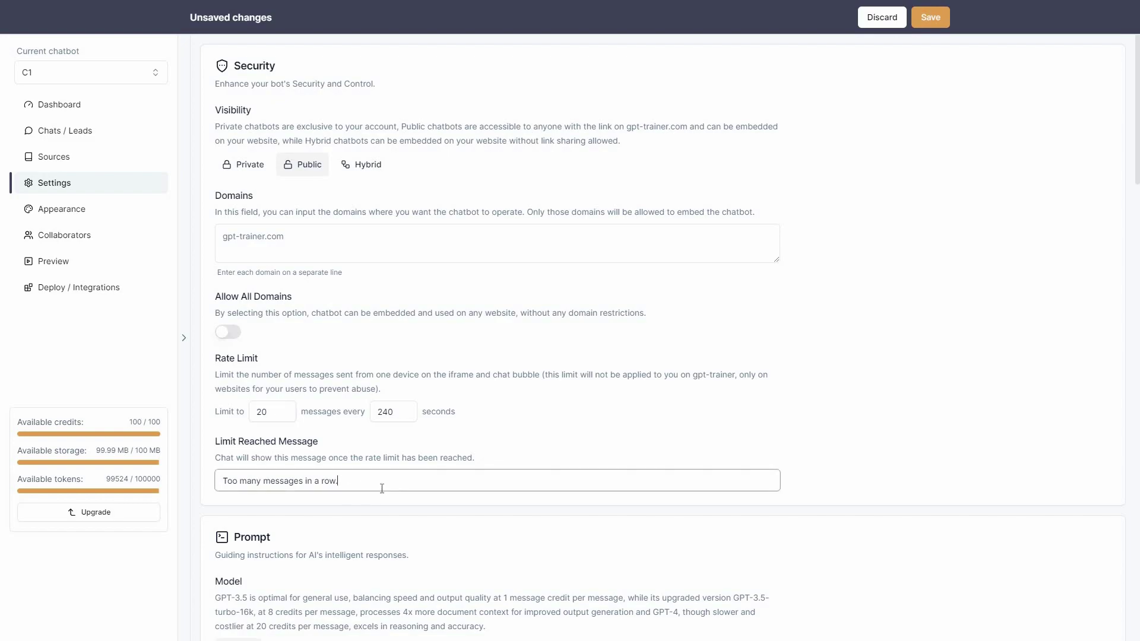
{"action": "left_click", "coordinate": [338, 503]}
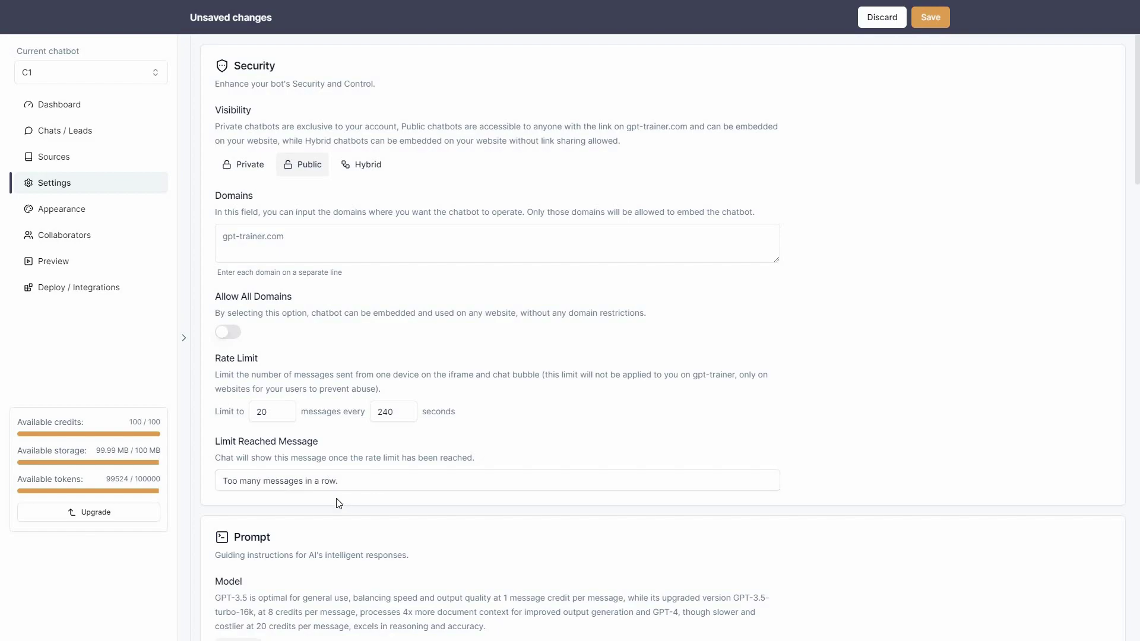
{"action": "left_click", "coordinate": [877, 24]}
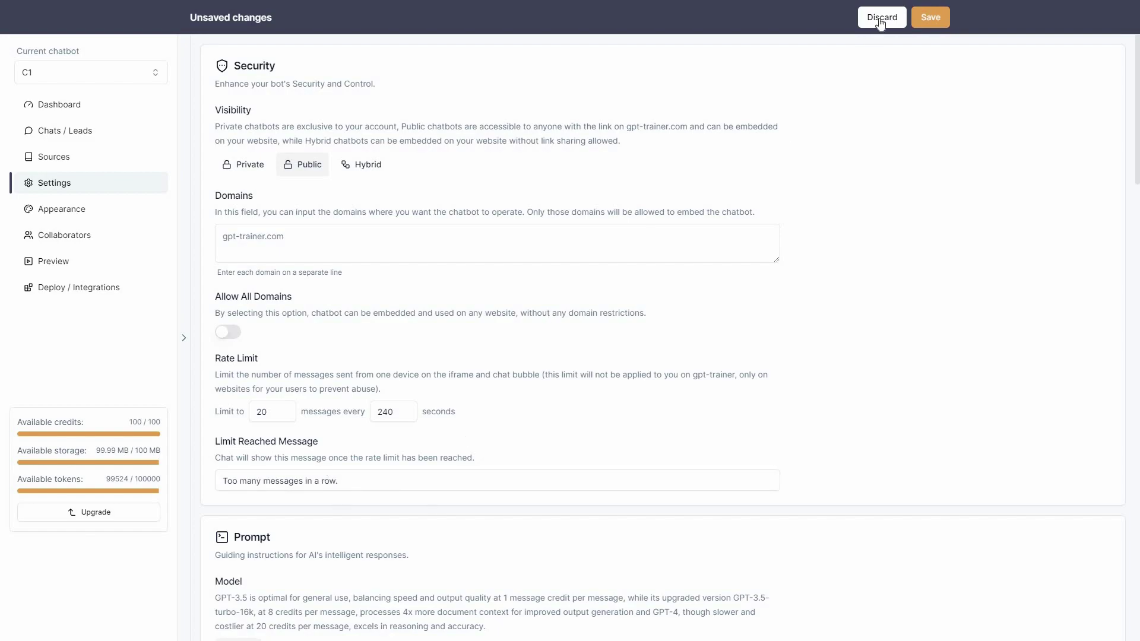
Step: View Sources listing 'Mastering SEO Basics_ A Beginner's Guide.pdf' and begin adding a Q&A source
{"action": "left_click", "coordinate": [82, 164]}
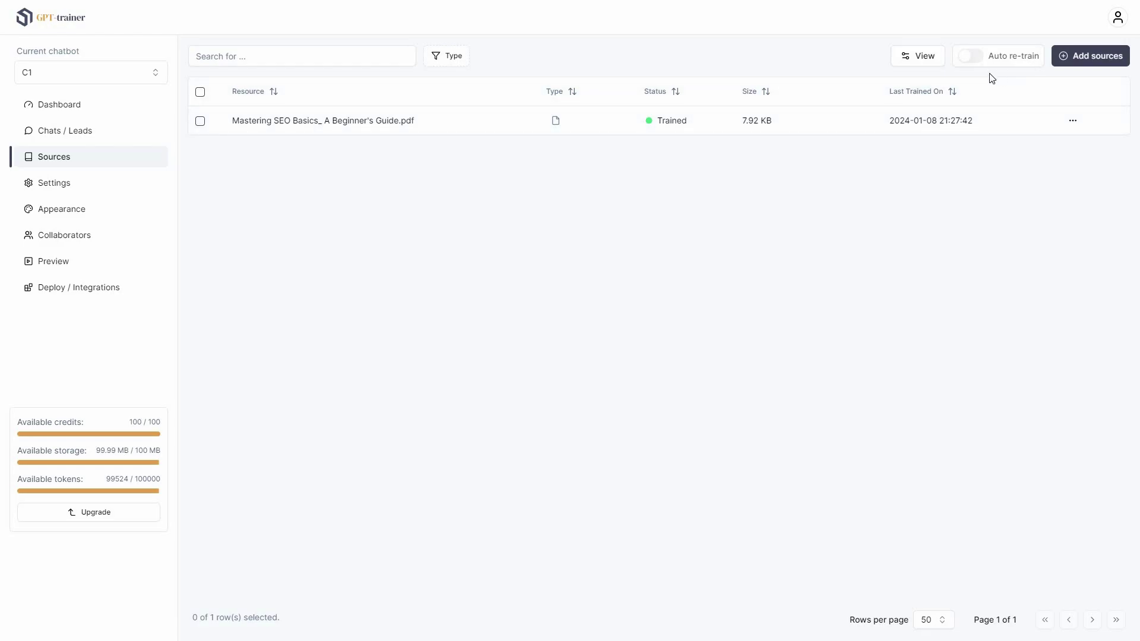
{"action": "left_click", "coordinate": [920, 59]}
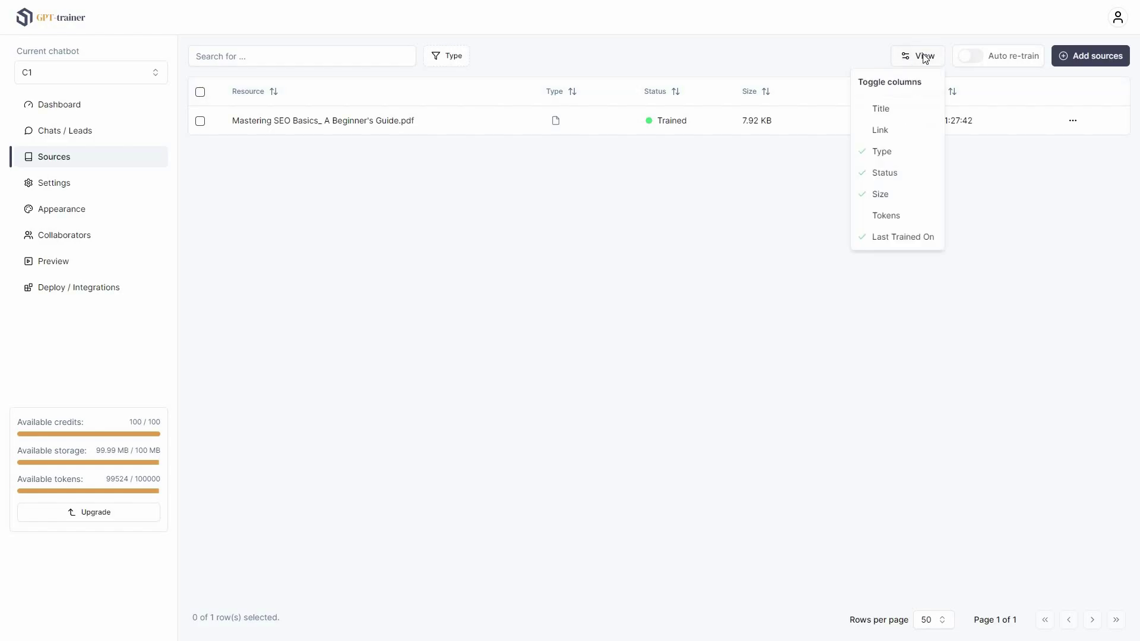
{"action": "left_click", "coordinate": [919, 60]}
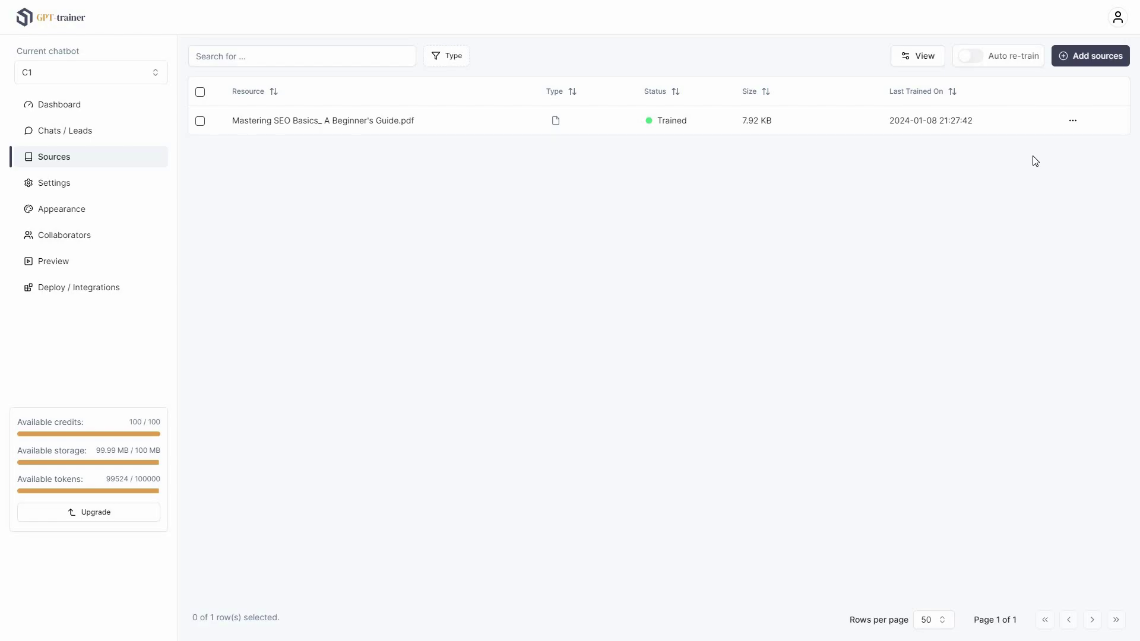
{"action": "left_click", "coordinate": [1091, 57]}
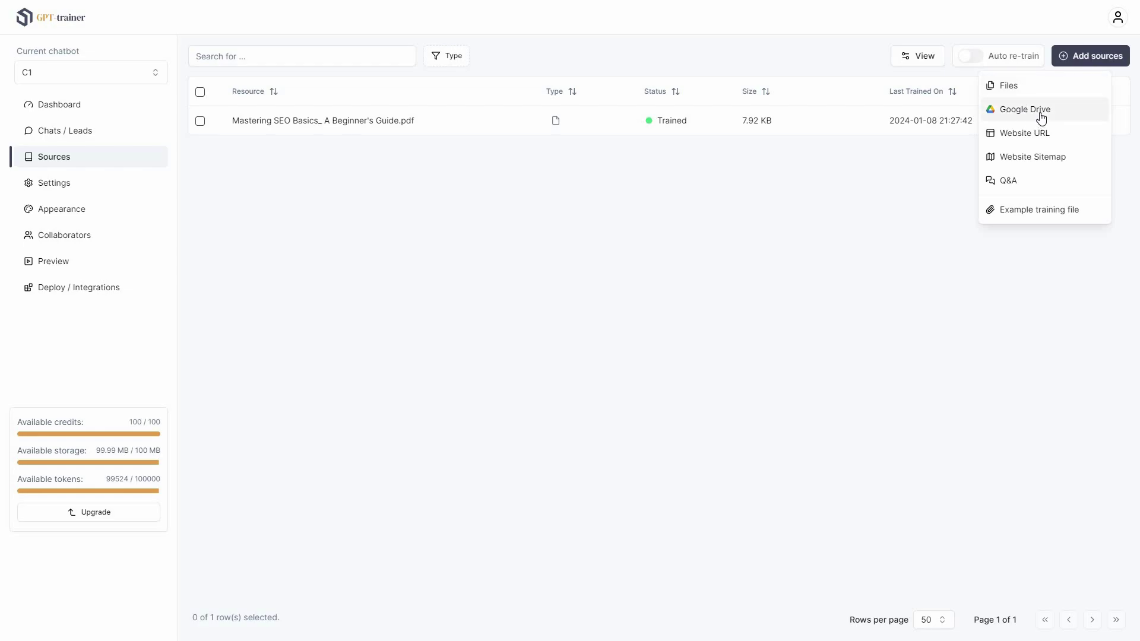
{"action": "left_click", "coordinate": [1027, 184]}
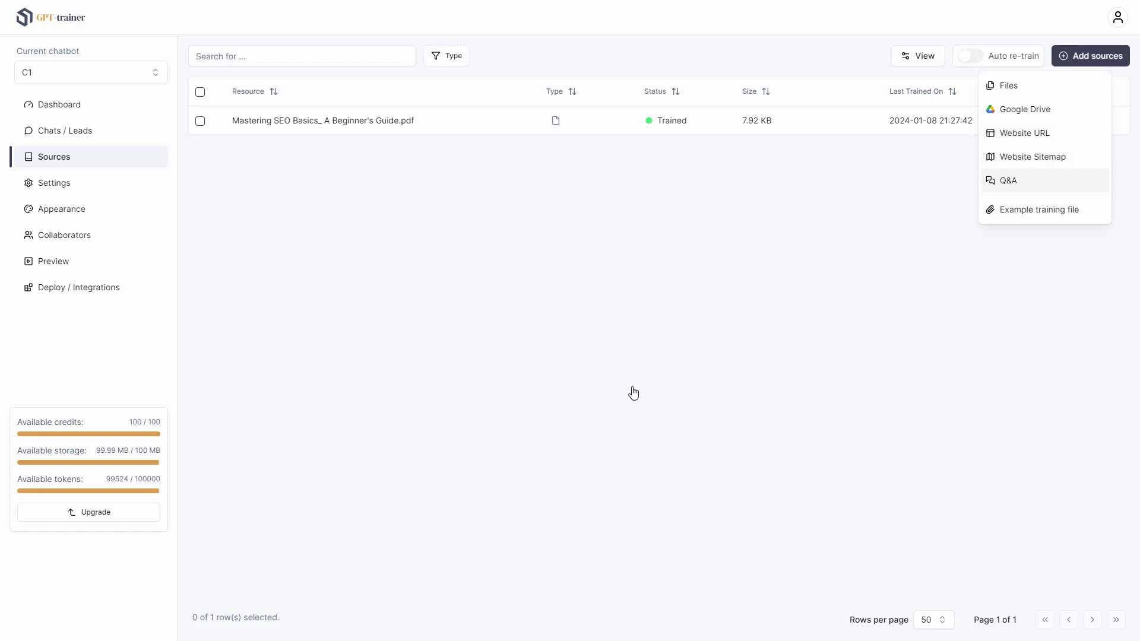
Step: Dismiss the Q&A dialog, close the chat preview, and browse Messages, Suggested Prompts and Button
{"action": "left_click", "coordinate": [468, 219]}
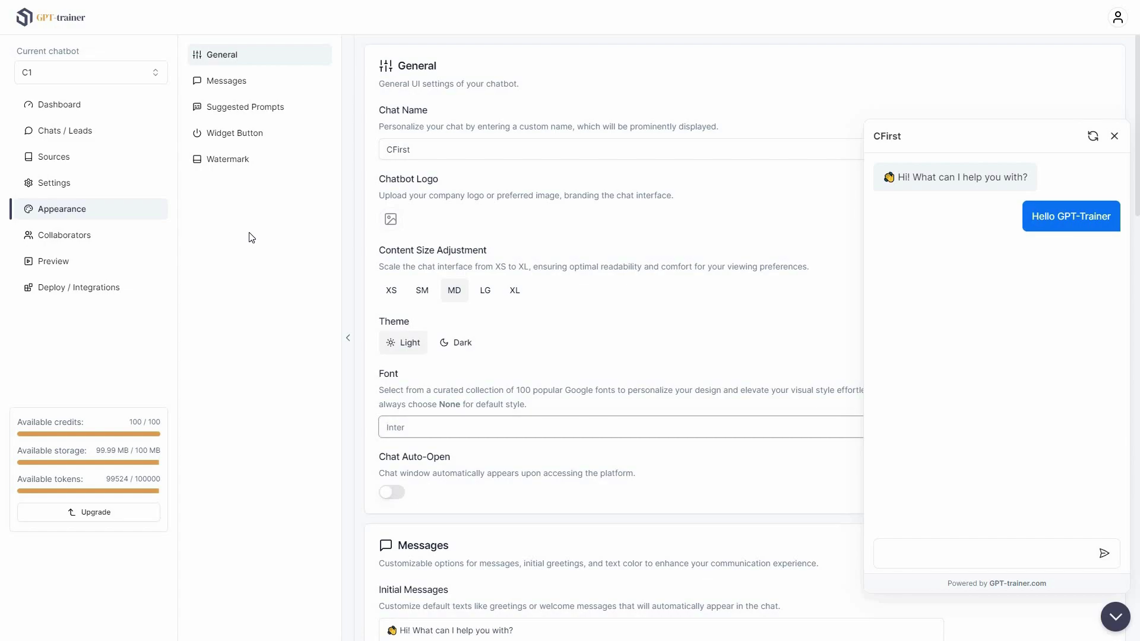
{"action": "left_click", "coordinate": [1114, 136]}
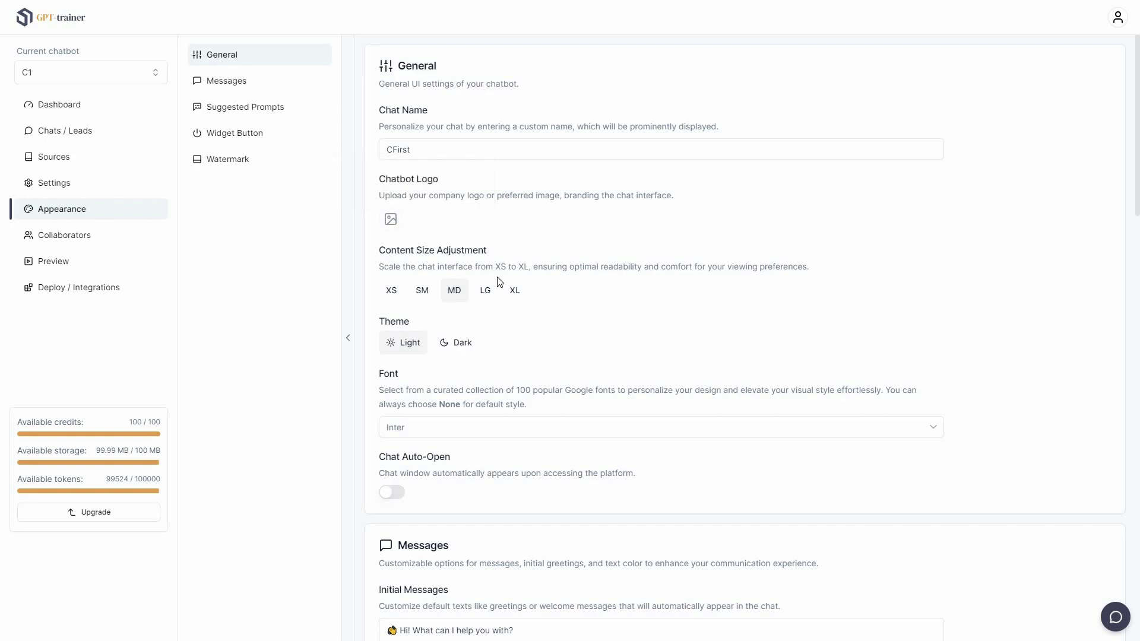
{"action": "scroll", "coordinate": [789, 338], "scroll_direction": "down", "scroll_amount": 4}
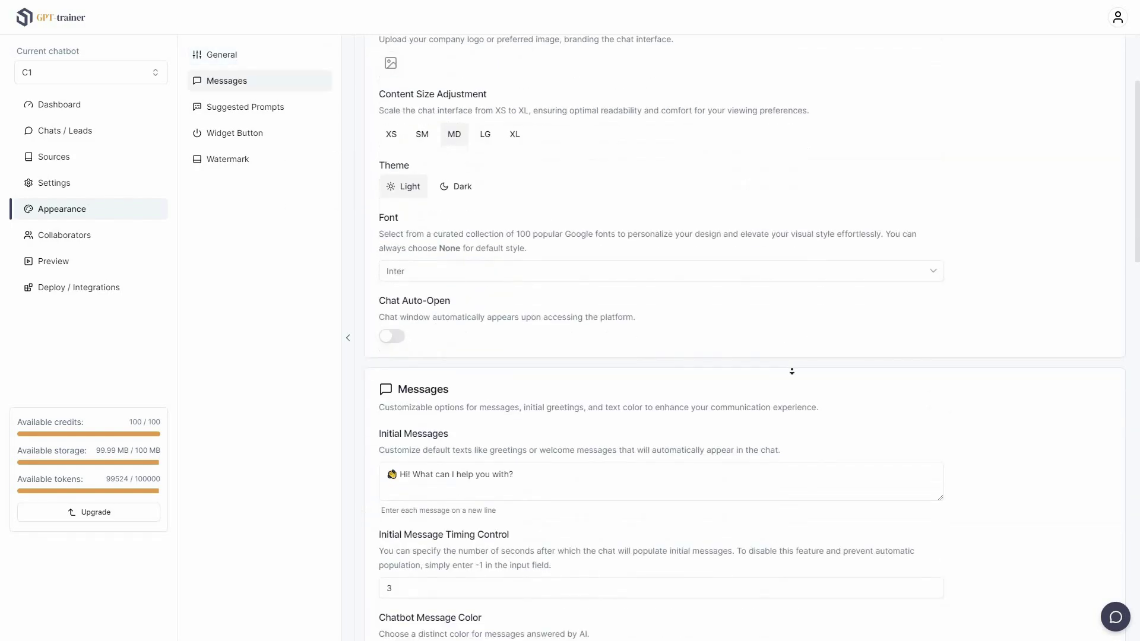
{"action": "scroll", "coordinate": [797, 363], "scroll_direction": "down", "scroll_amount": 4}
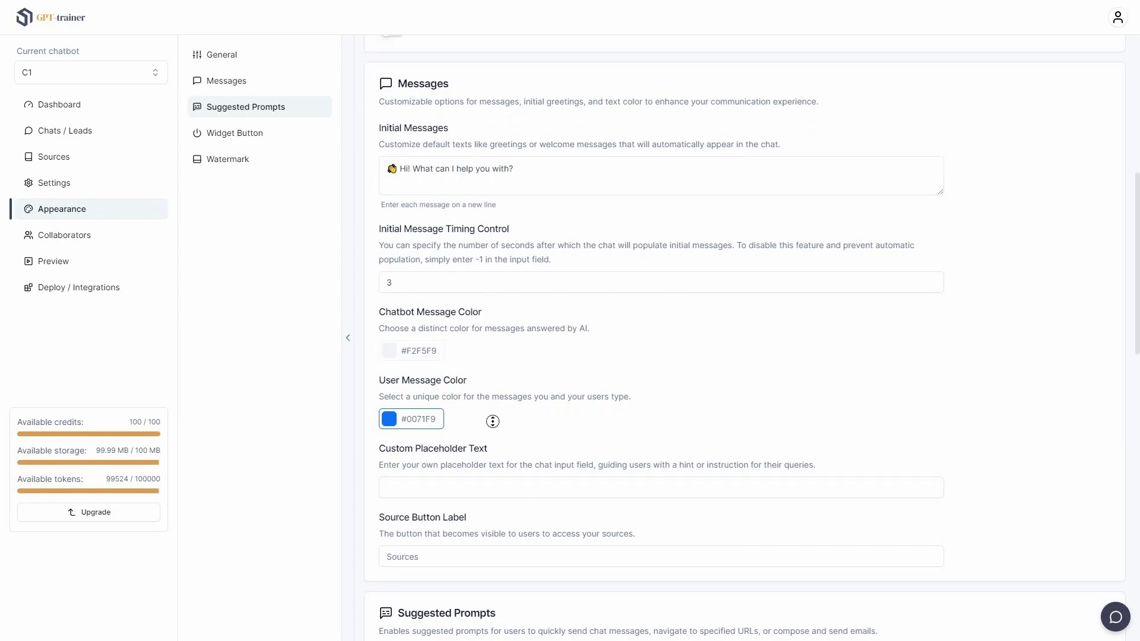
{"action": "scroll", "coordinate": [493, 452], "scroll_direction": "down", "scroll_amount": 5}
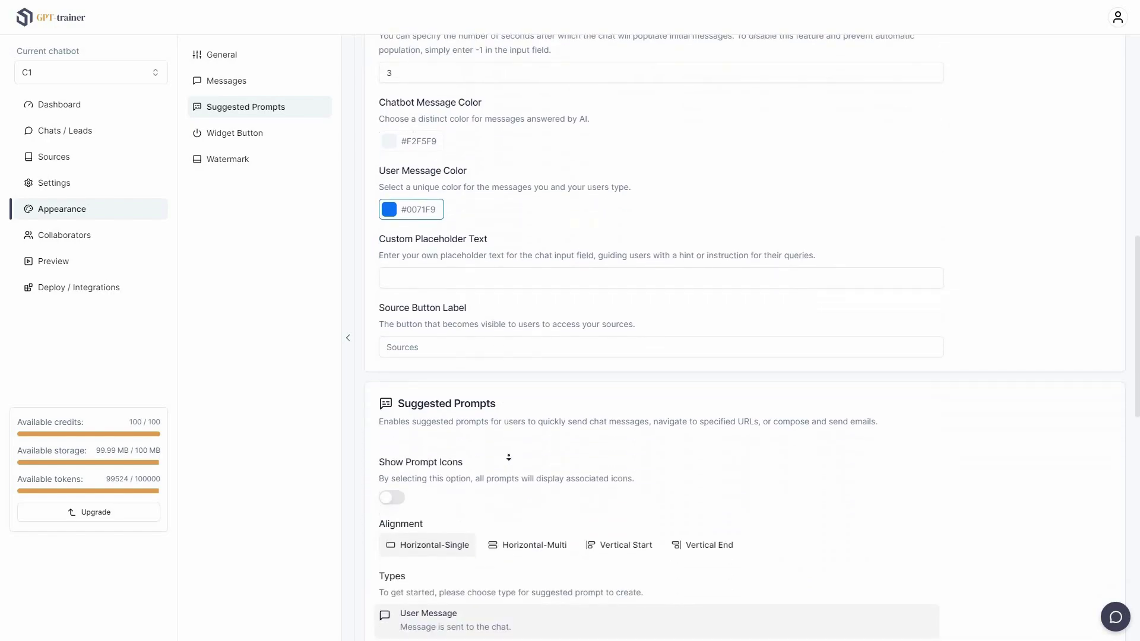
{"action": "scroll", "coordinate": [547, 457], "scroll_direction": "down", "scroll_amount": 6}
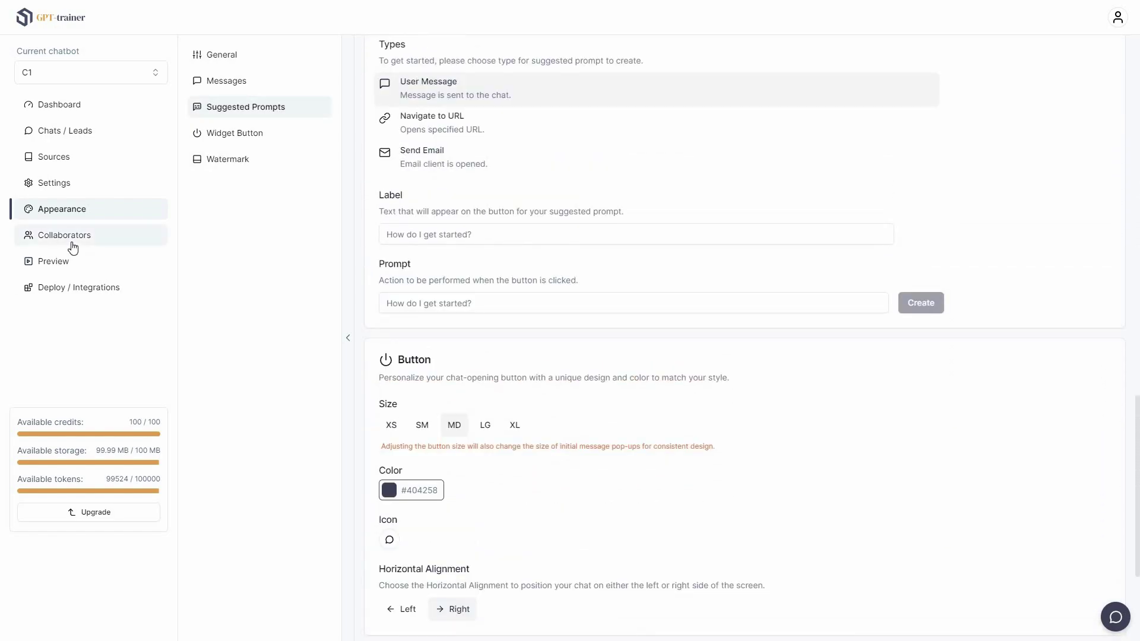
Step: Ask the CFirst preview chat 'what are the foundation of SEO' and get its answer
{"action": "left_click", "coordinate": [98, 261]}
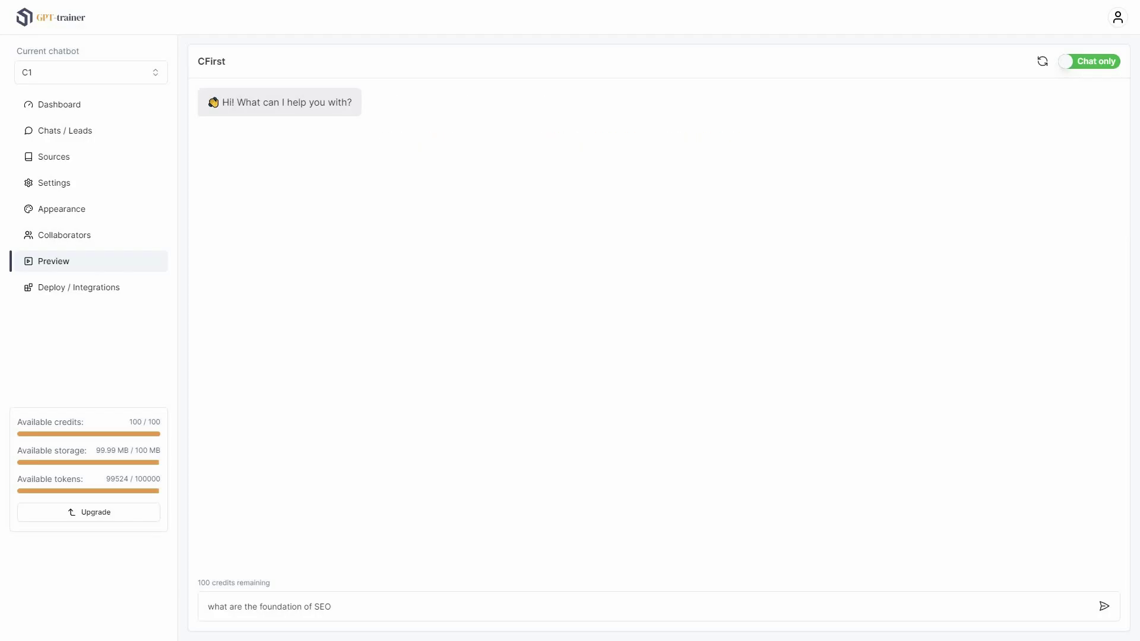
{"action": "left_click", "coordinate": [1102, 608]}
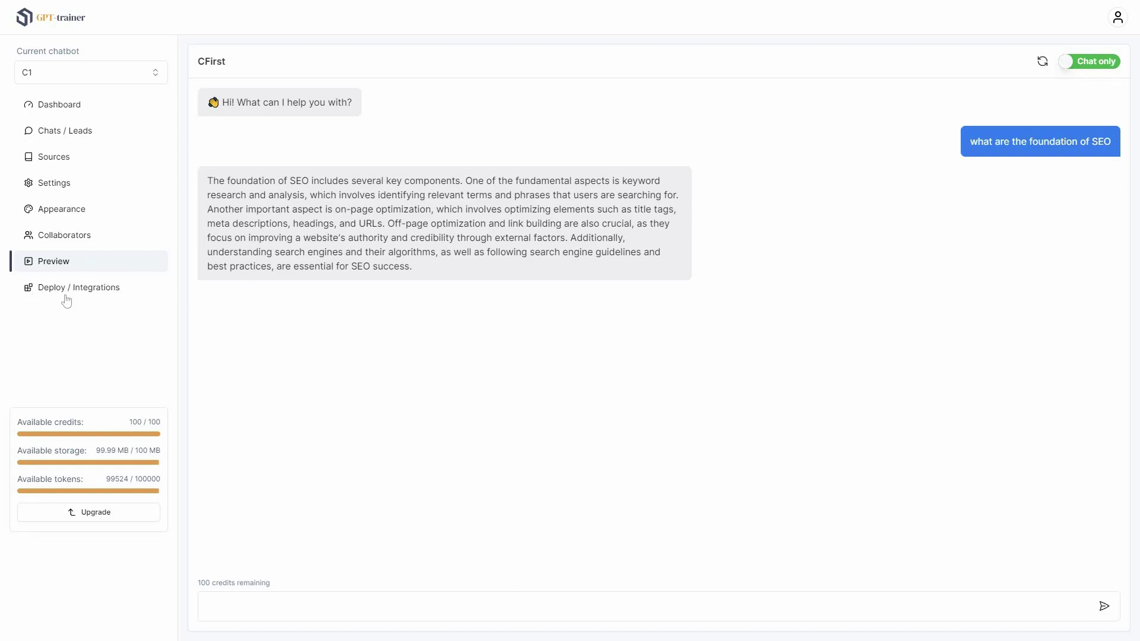
Step: Copy chatbot C1's share link from Deploy / Integrations
{"action": "left_click", "coordinate": [124, 294]}
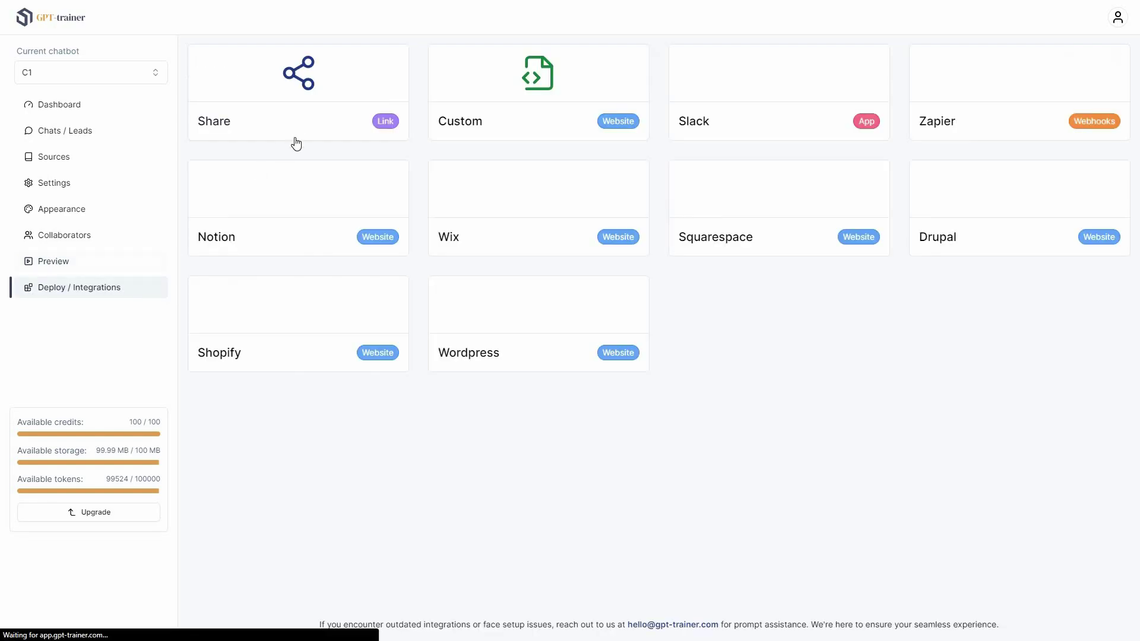
{"action": "left_click", "coordinate": [307, 89]}
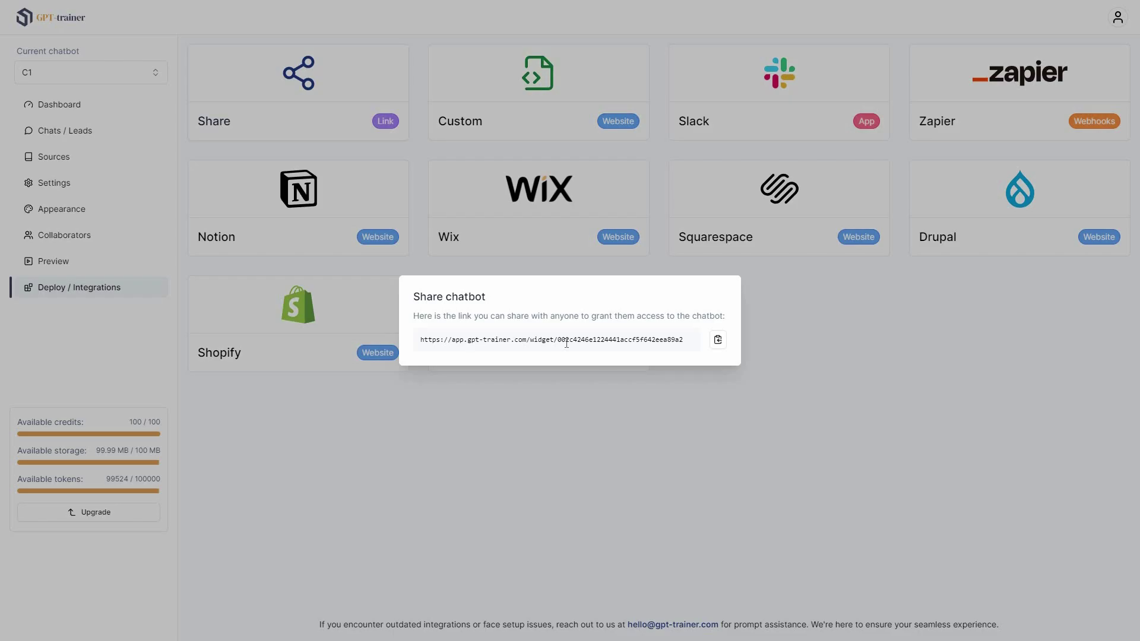
{"action": "left_click", "coordinate": [717, 340]}
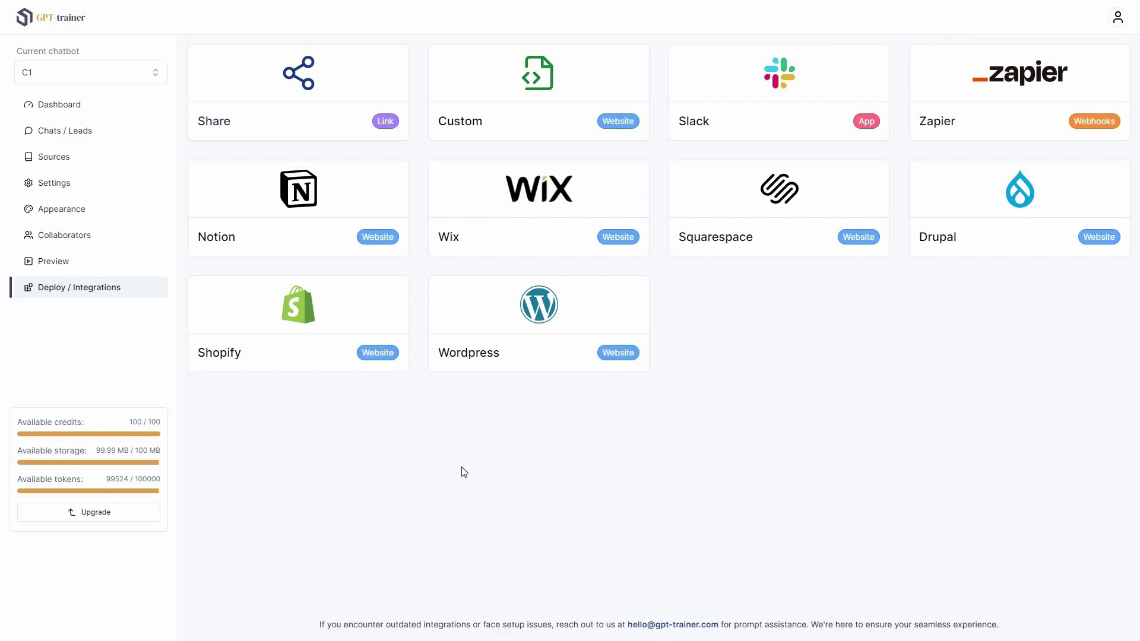
Step: Look at the Notion embed instructions and Wordpress Specify domain dialog, closing both unchanged
{"action": "left_click", "coordinate": [240, 210]}
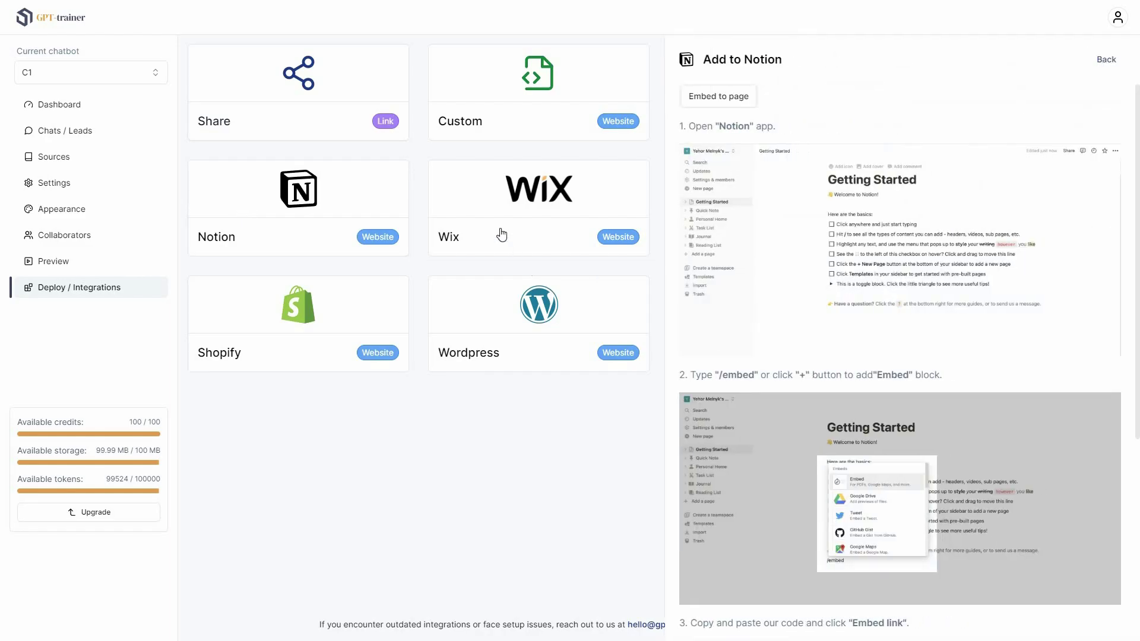
{"action": "left_click", "coordinate": [481, 212]}
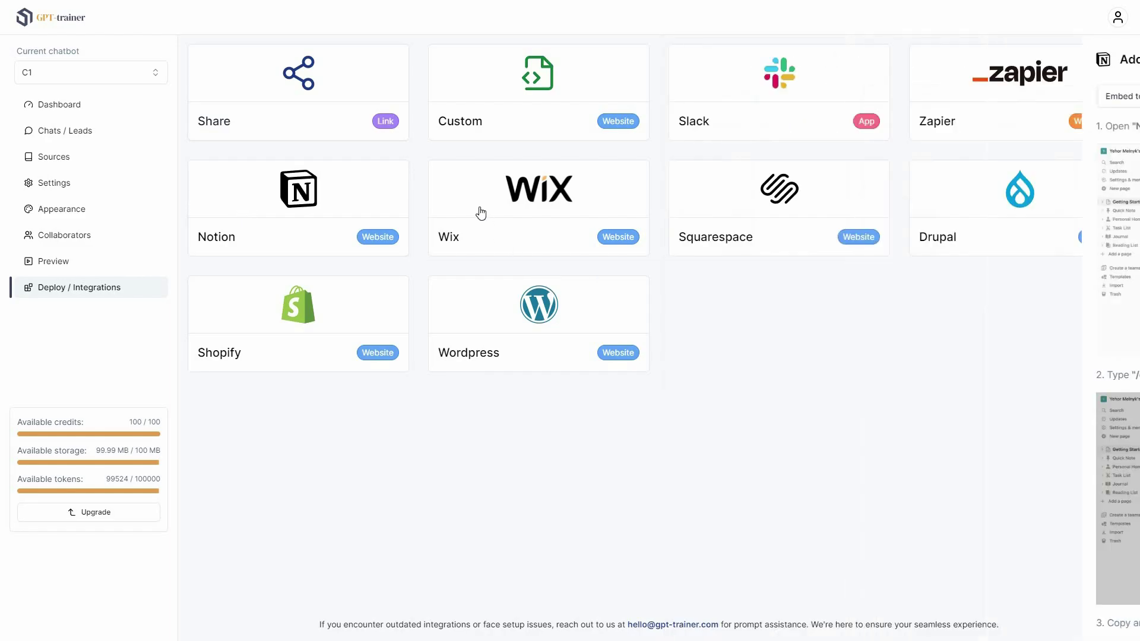
{"action": "left_click", "coordinate": [467, 323]}
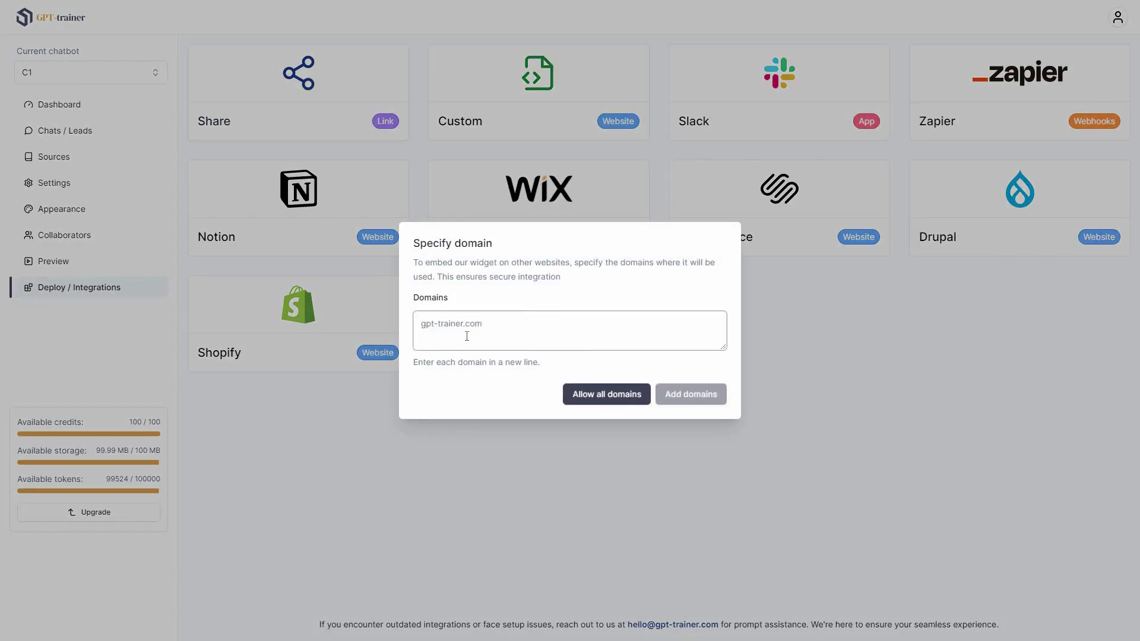
{"action": "left_click", "coordinate": [466, 333]}
{"action": "left_click", "coordinate": [389, 329]}
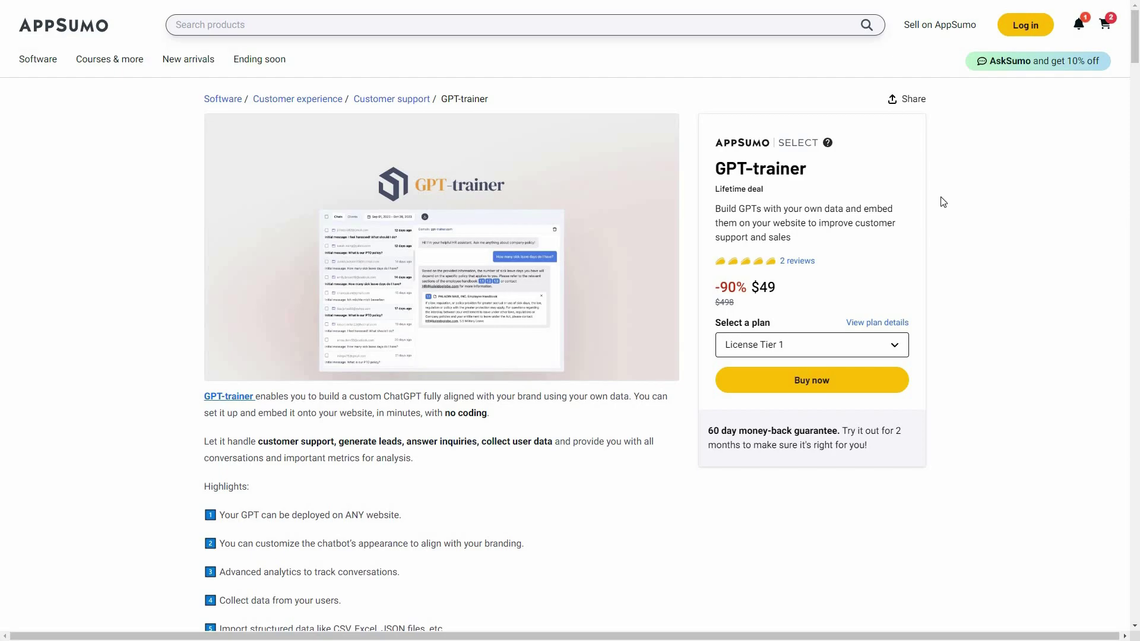
Step: Jump to AppSumo's Plans & features and view License Tiers at $49, $159 and $379
{"action": "middle_click", "coordinate": [970, 244]}
{"action": "scroll", "coordinate": [973, 244], "scroll_direction": "down", "scroll_amount": 6}
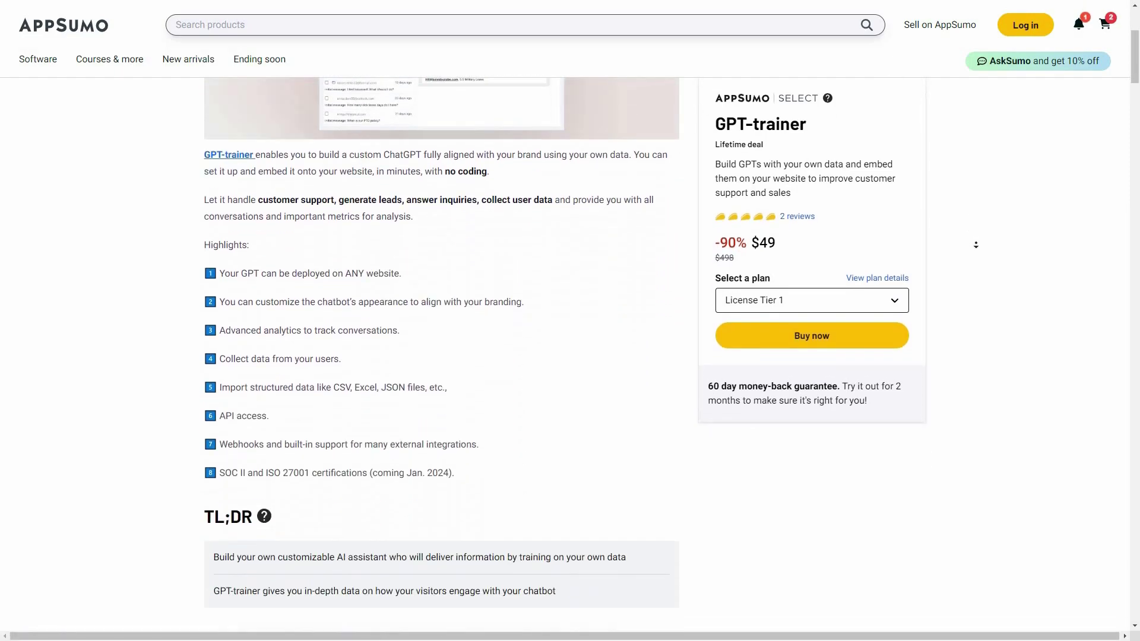
{"action": "middle_click", "coordinate": [978, 248]}
{"action": "scroll", "coordinate": [978, 248], "scroll_direction": "down", "scroll_amount": 3}
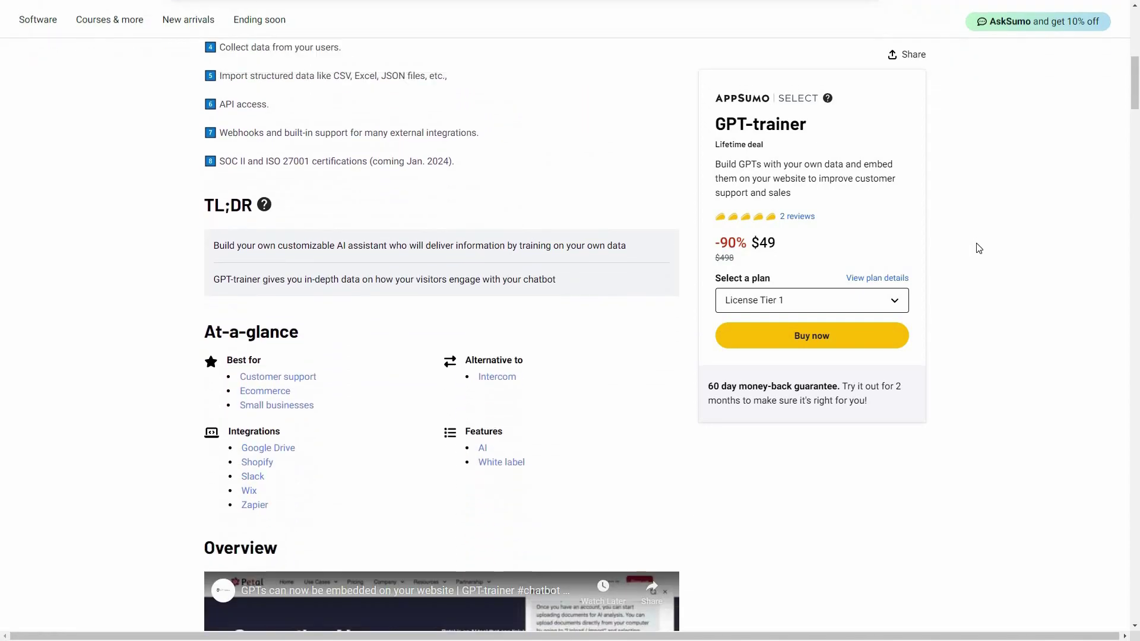
{"action": "left_click", "coordinate": [319, 32]}
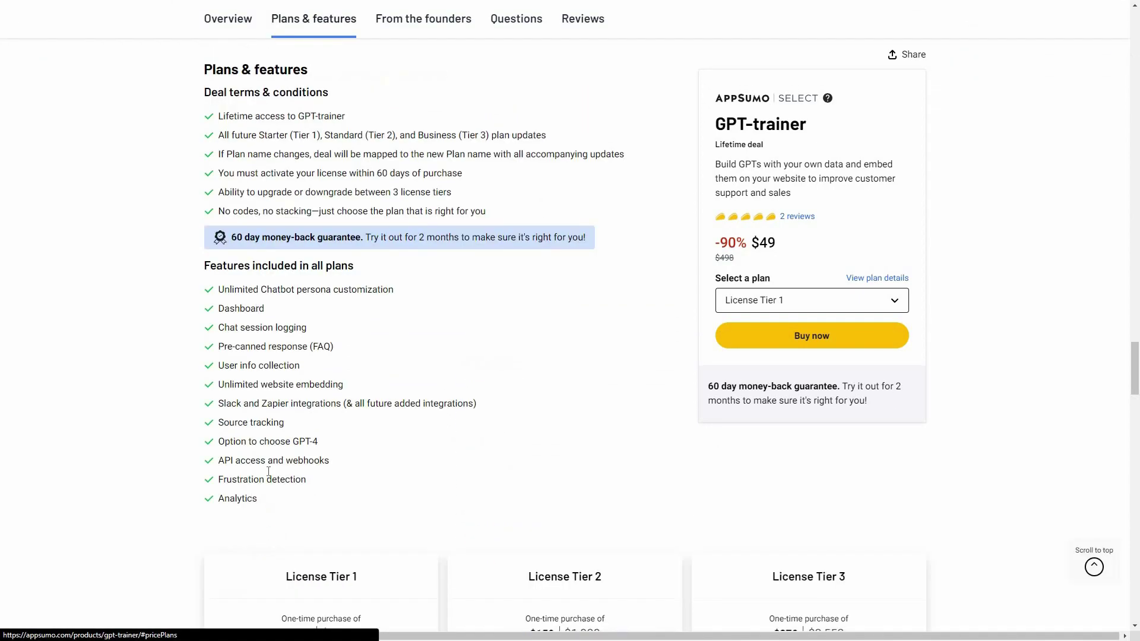
{"action": "middle_click", "coordinate": [900, 463]}
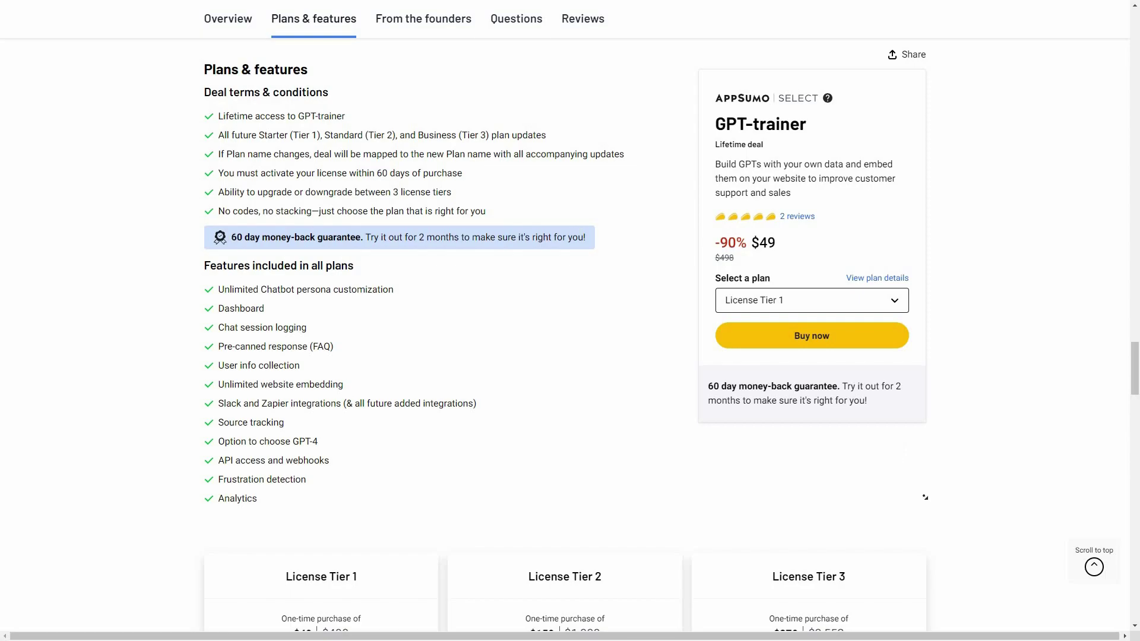
{"action": "middle_click", "coordinate": [1012, 435]}
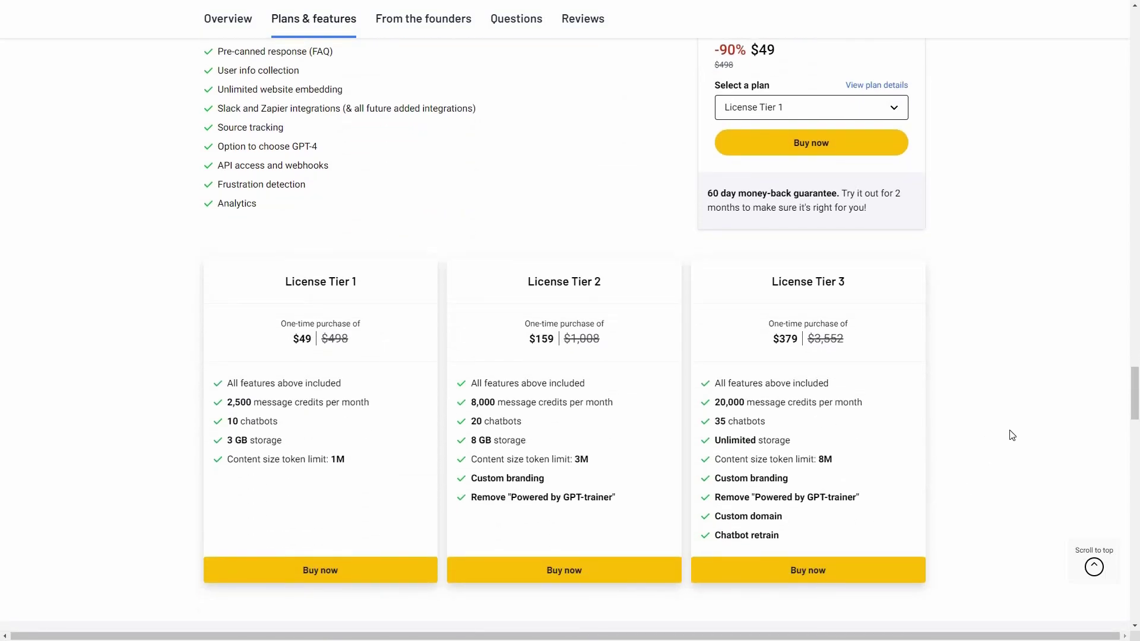